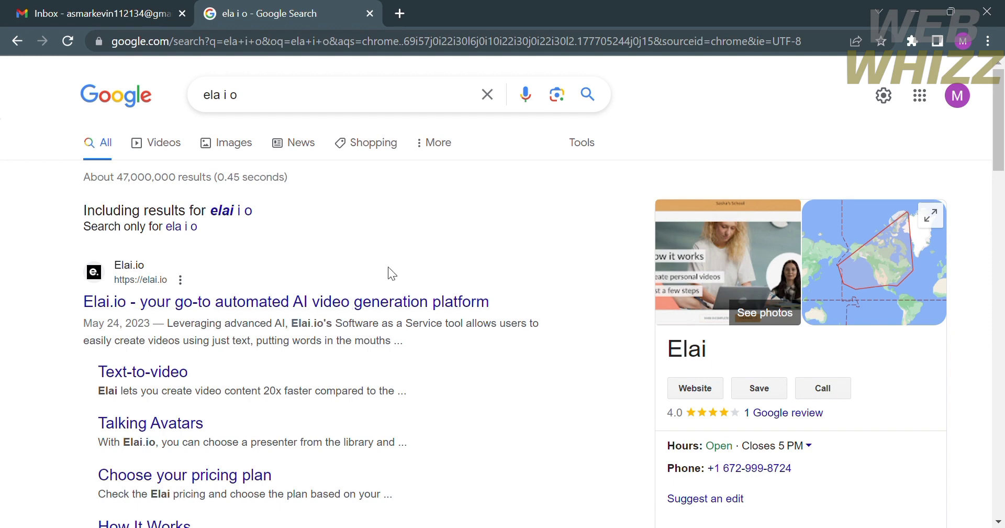
# Open the Elai.io website from the top result for 'ela i o'.
pyautogui.scroll(-2, 272, 235)
pyautogui.scroll(2, 272, 235)
pyautogui.click(190, 302)
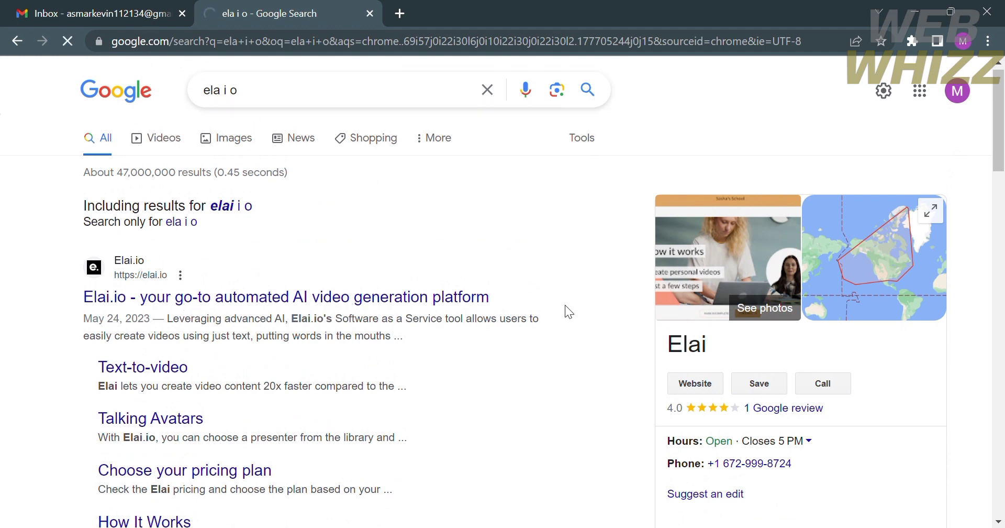
# Browse the elai.io homepage, then go to the 'Try Elai for Free' sign-up page.
pyautogui.scroll(3, 672, 446)
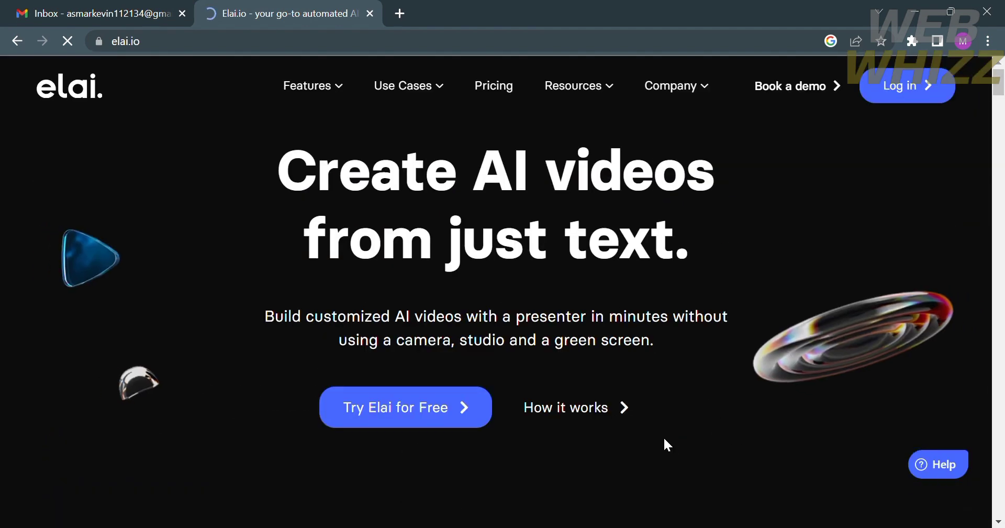
pyautogui.scroll(1, 664, 439)
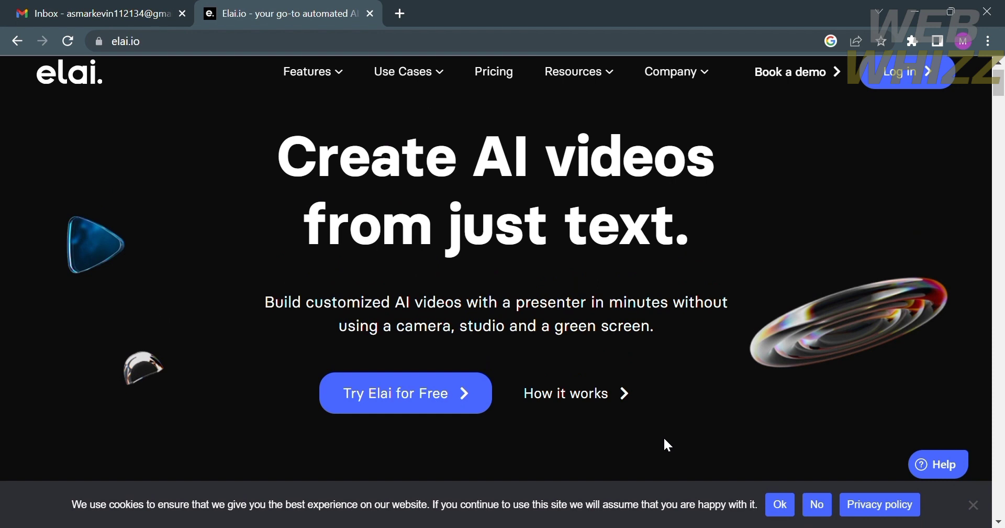
pyautogui.scroll(-2, 664, 438)
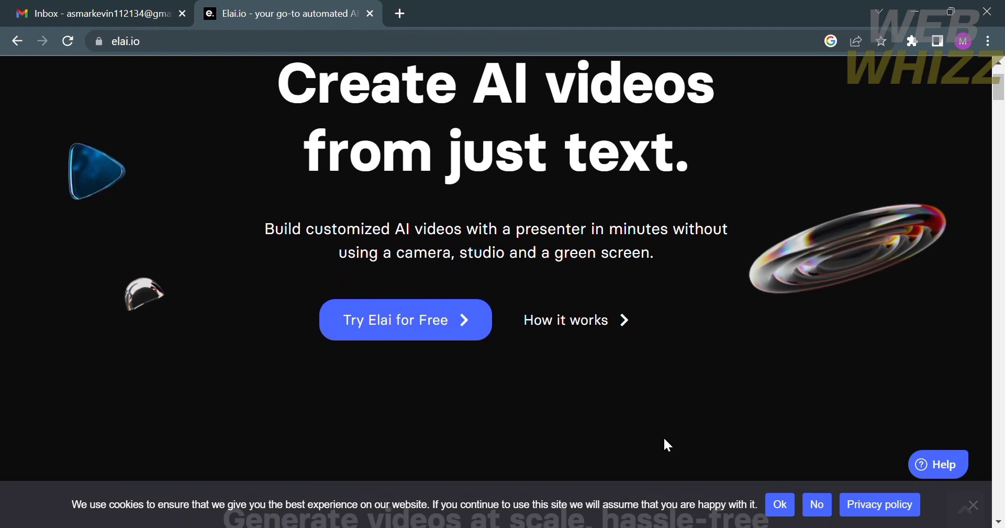
pyautogui.scroll(-8, 666, 444)
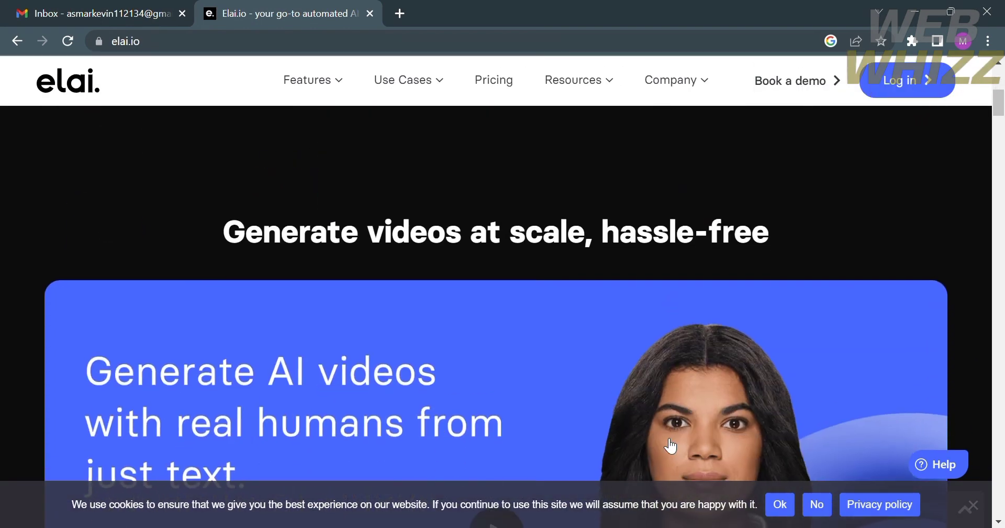
pyautogui.scroll(-9, 670, 445)
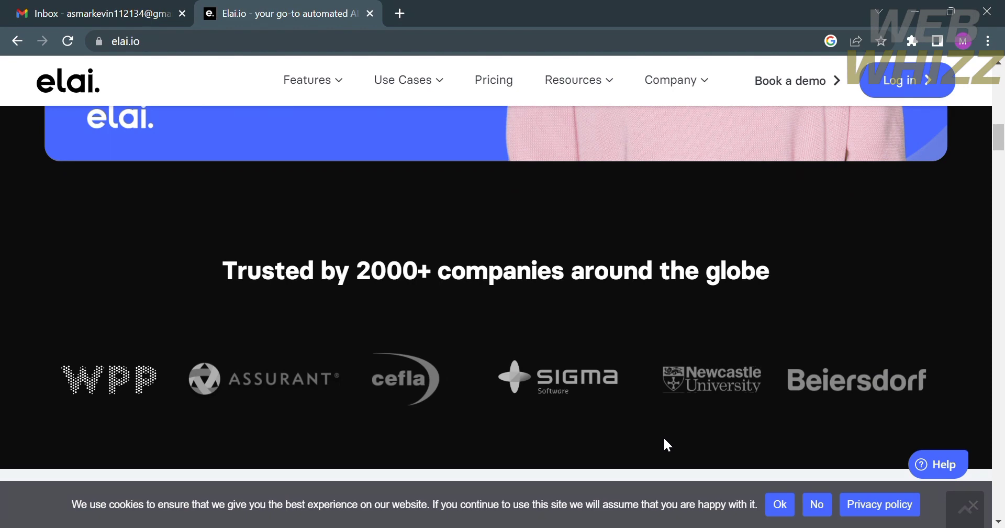
pyautogui.scroll(-13, 664, 440)
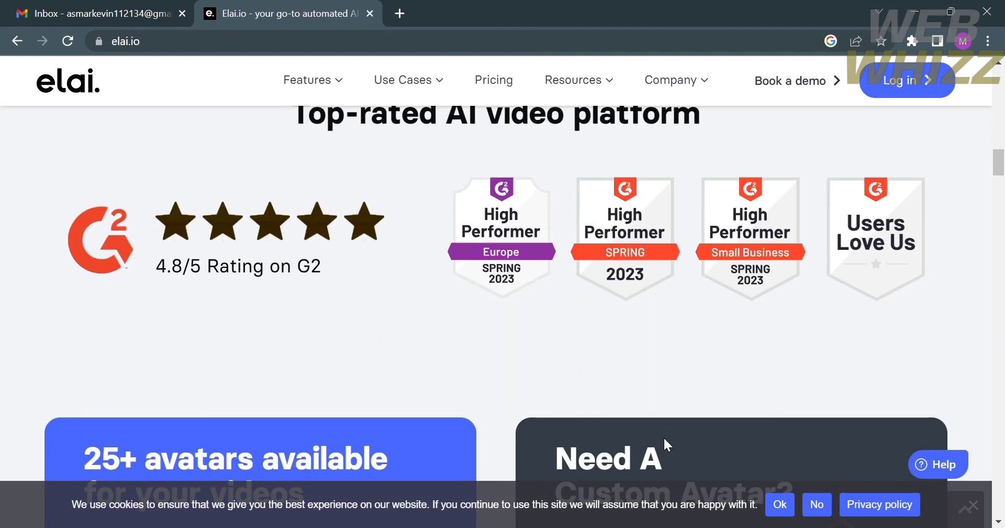
pyautogui.scroll(20, 665, 445)
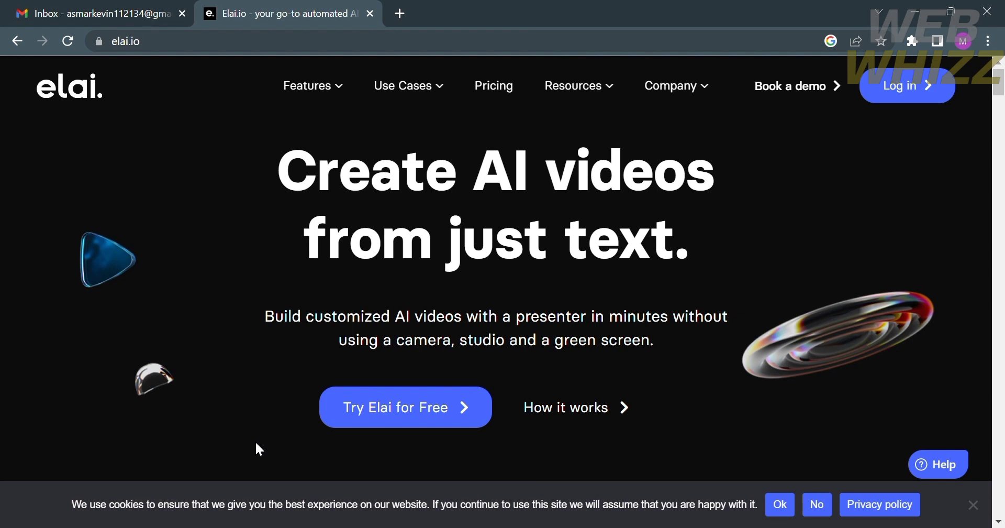
pyautogui.click(385, 413)
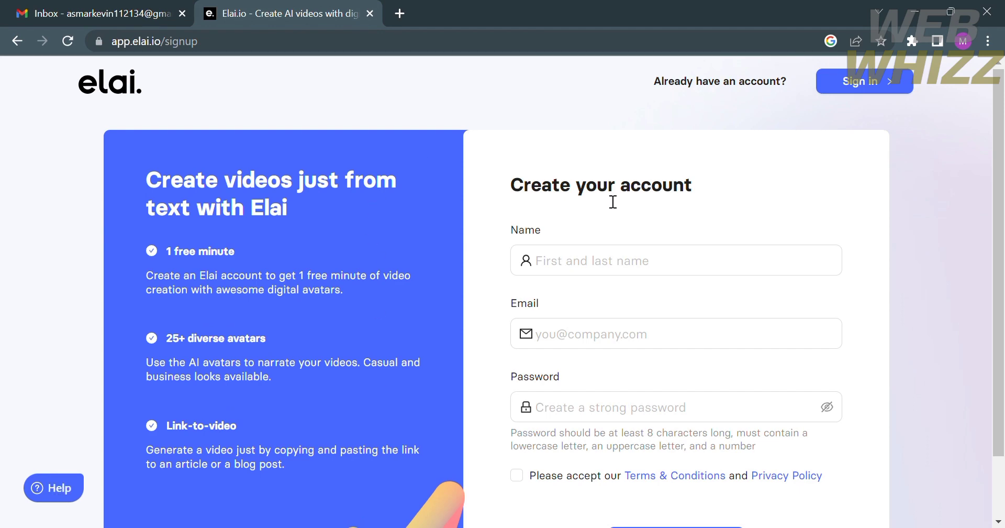
# Autofill the sign-up form with the saved name, email and password.
pyautogui.click(660, 273)
pyautogui.press('Tab')
pyautogui.scroll(-1, 660, 273)
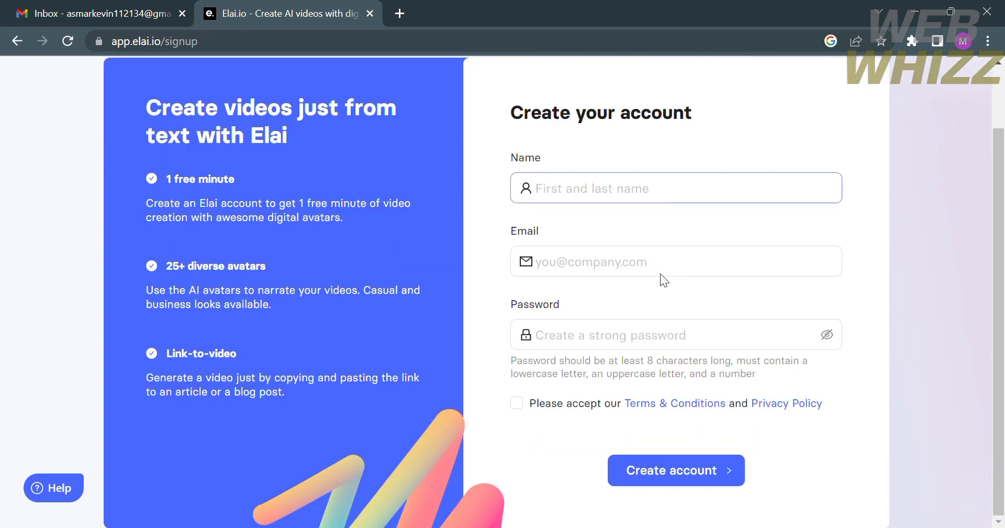
pyautogui.scroll(1, 661, 274)
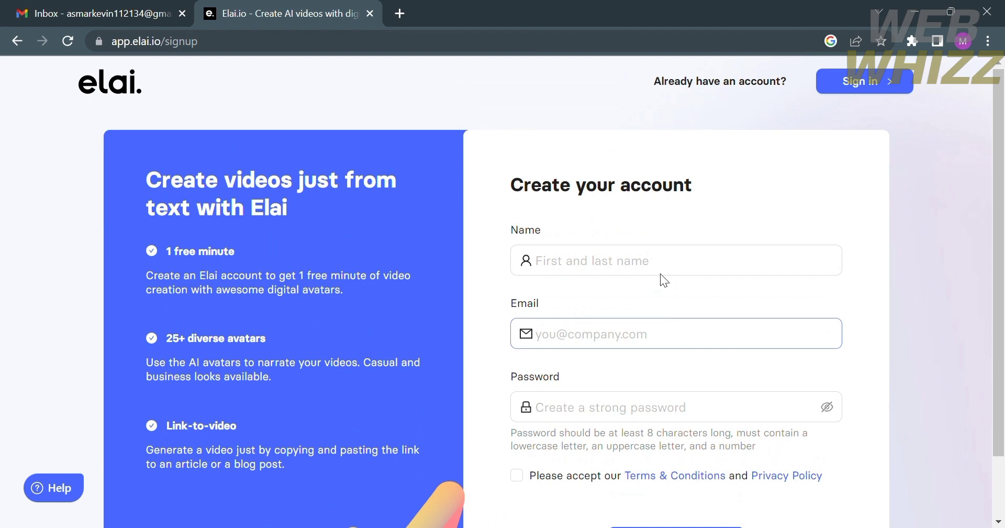
pyautogui.click(660, 273)
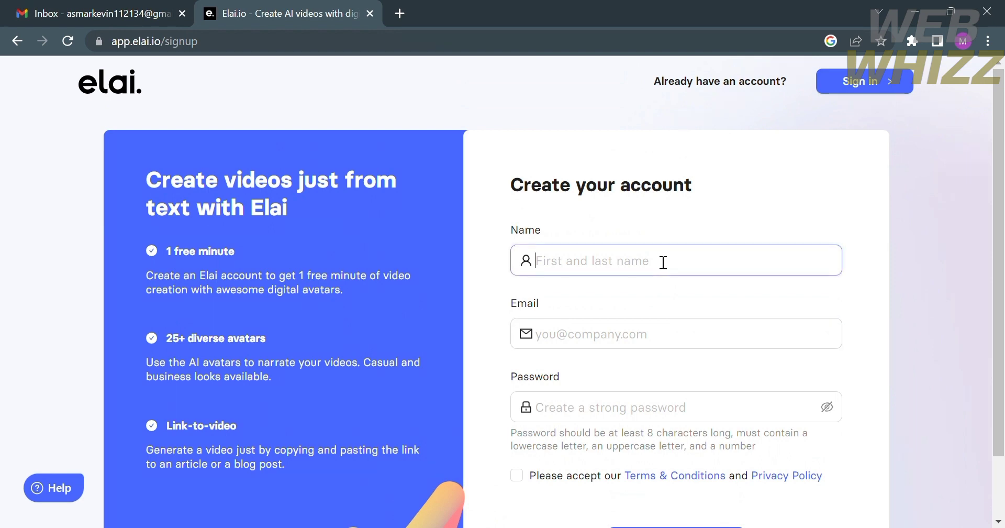
pyautogui.click(654, 311)
# Accept the terms and privacy policy and create the account.
pyautogui.scroll(-1, 519, 408)
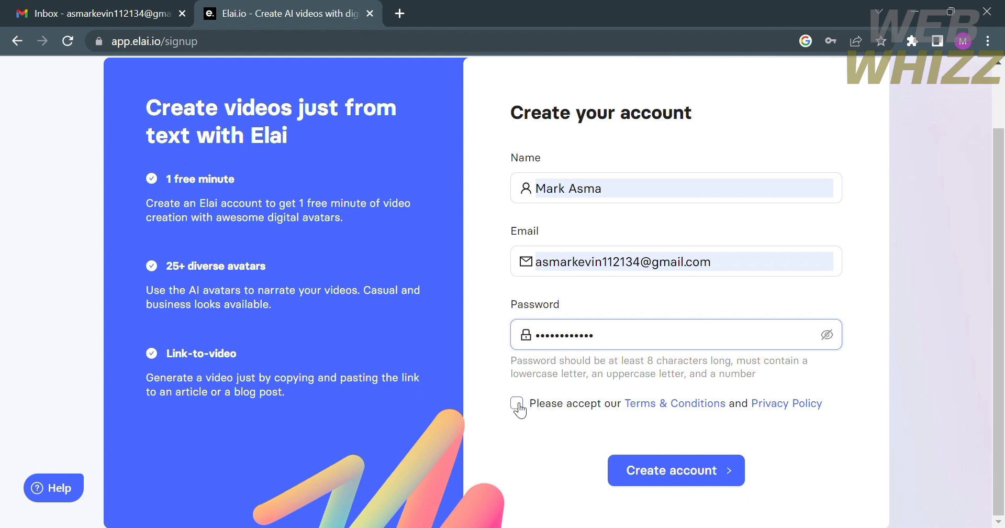
pyautogui.click(517, 404)
pyautogui.click(668, 486)
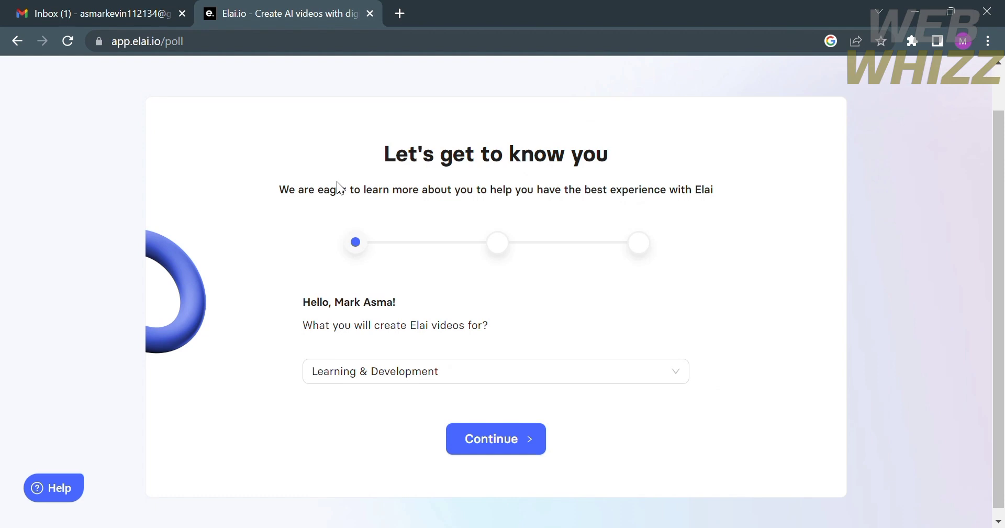
# Finish onboarding with Learning & Development, company 'WebWhizz', size 1-5, skipping email confirmation.
pyautogui.click(518, 447)
pyautogui.click(548, 384)
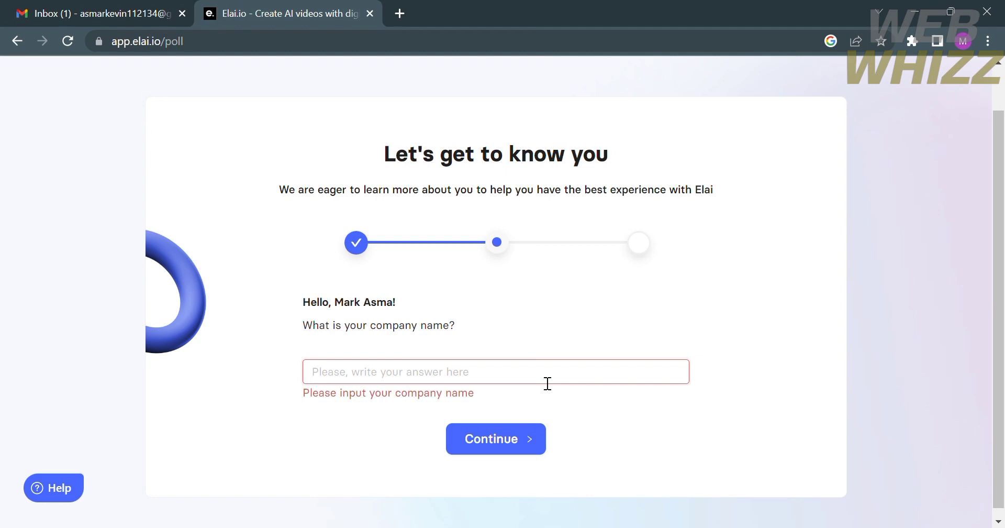
pyautogui.write('Web')
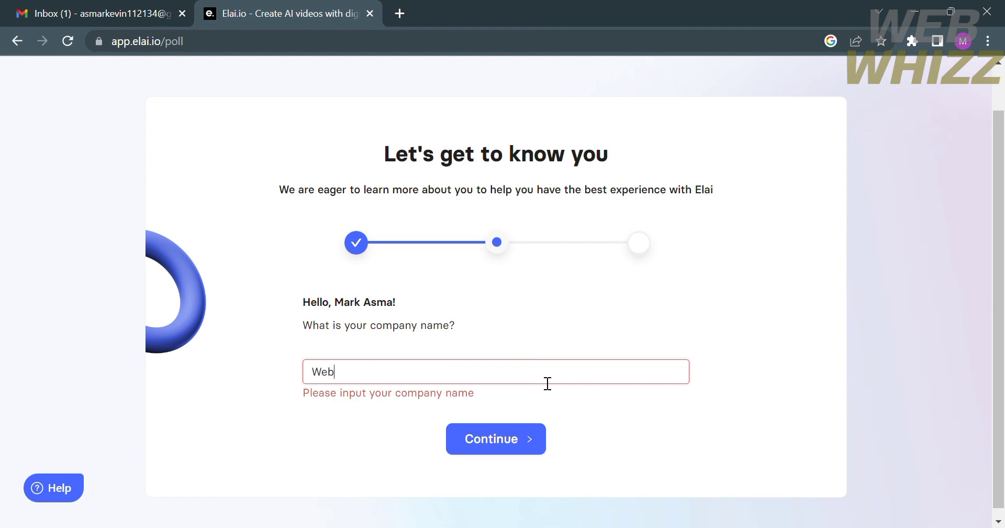
pyautogui.write('Whizz')
pyautogui.click(538, 437)
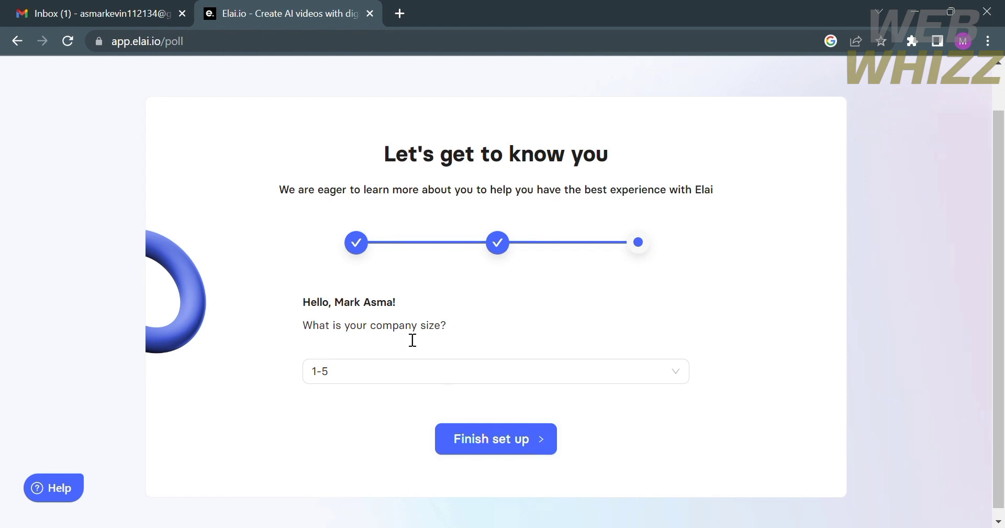
pyautogui.click(498, 440)
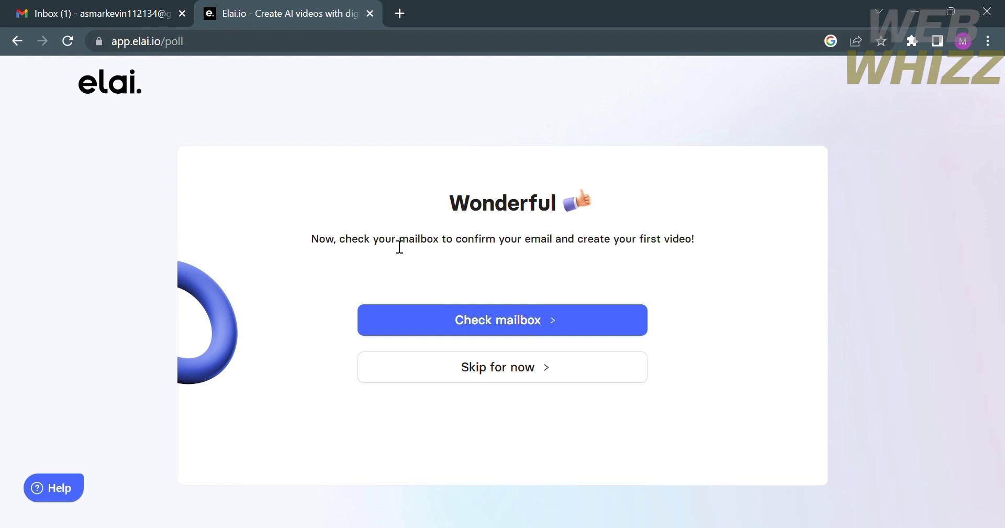
pyautogui.click(561, 376)
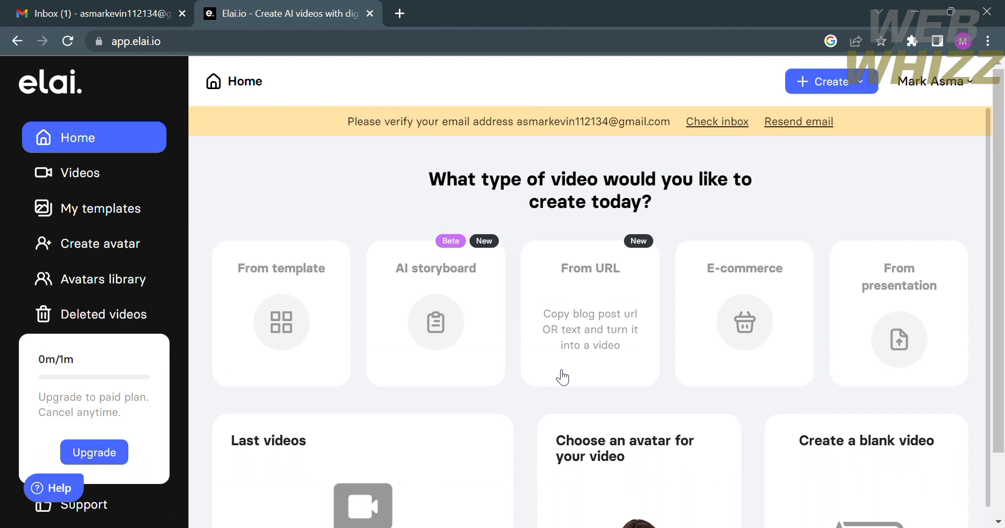
# Tour the Home, Videos, My templates and Create avatar pages, returning to My templates.
pyautogui.scroll(-3, 563, 377)
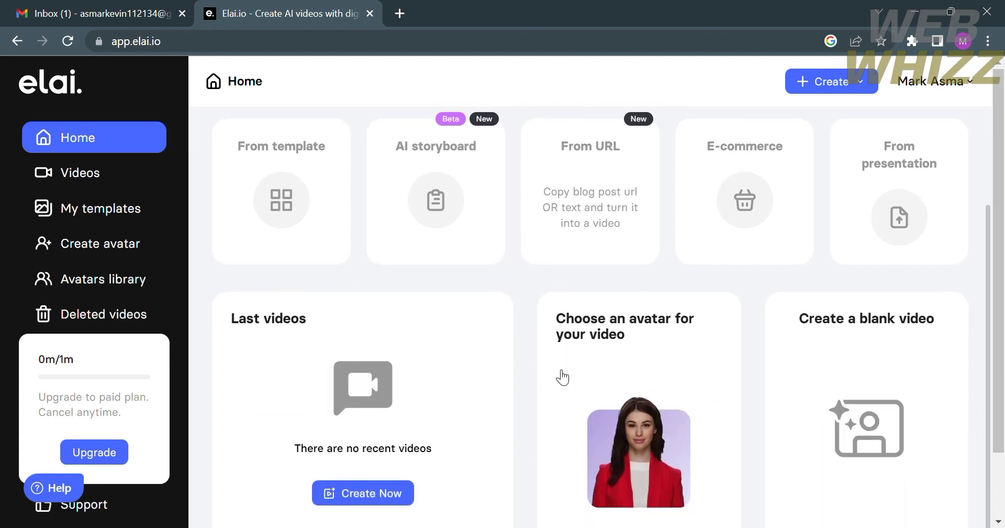
pyautogui.scroll(2, 563, 377)
pyautogui.scroll(1, 563, 377)
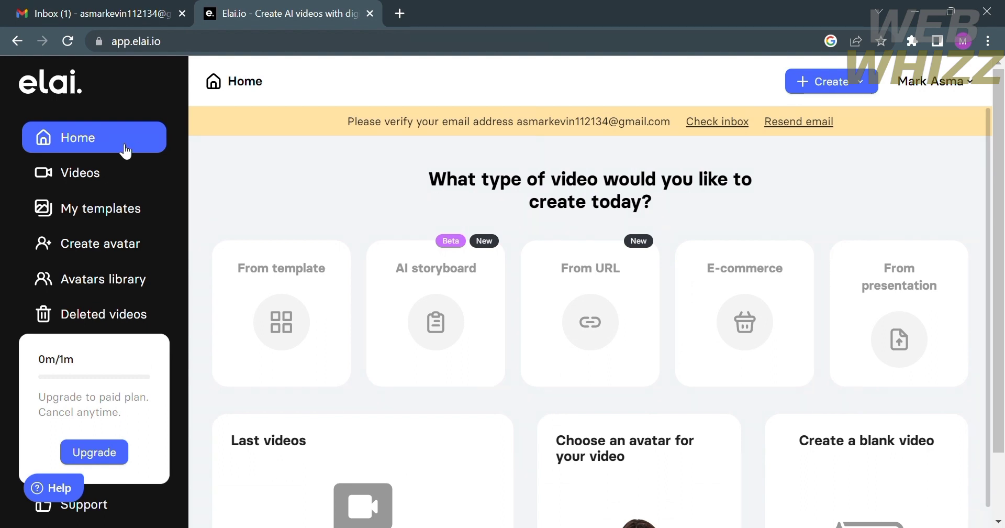
pyautogui.click(110, 183)
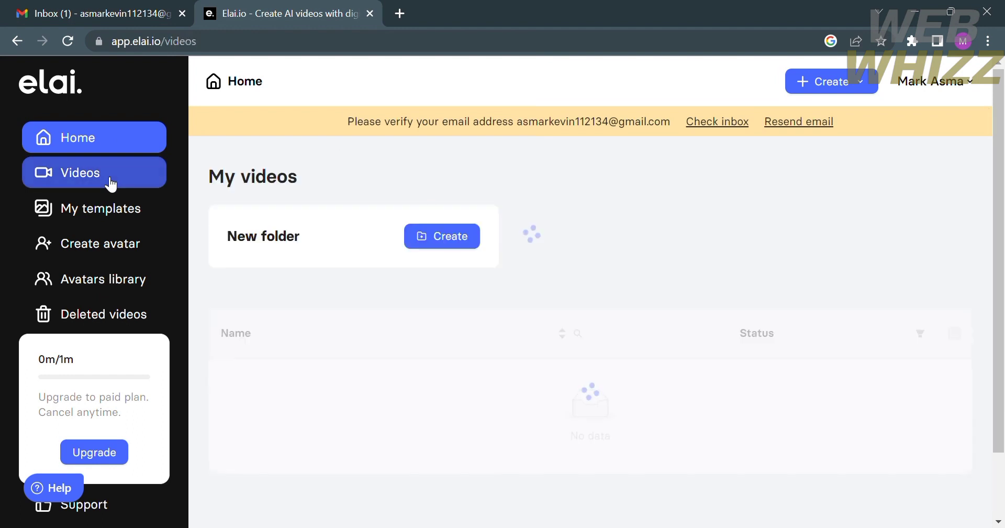
pyautogui.click(121, 215)
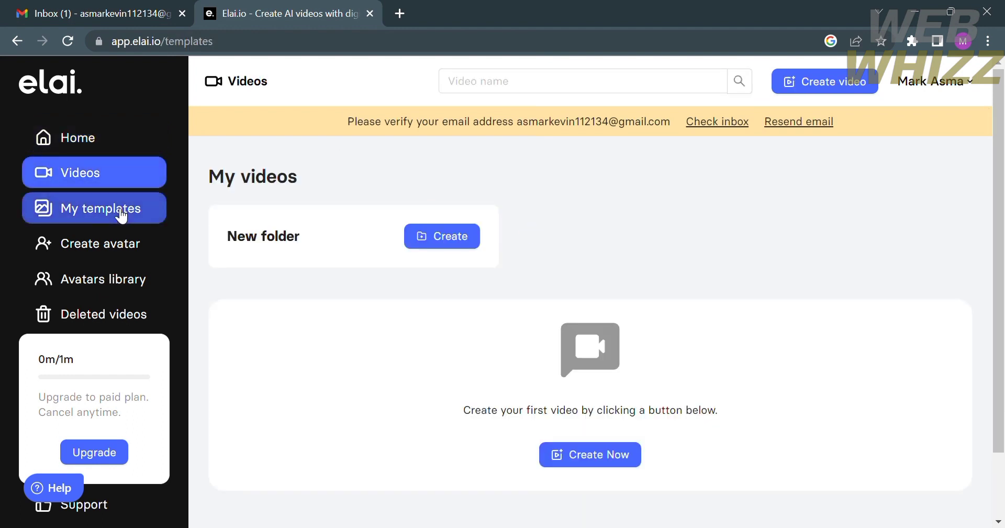
pyautogui.click(126, 250)
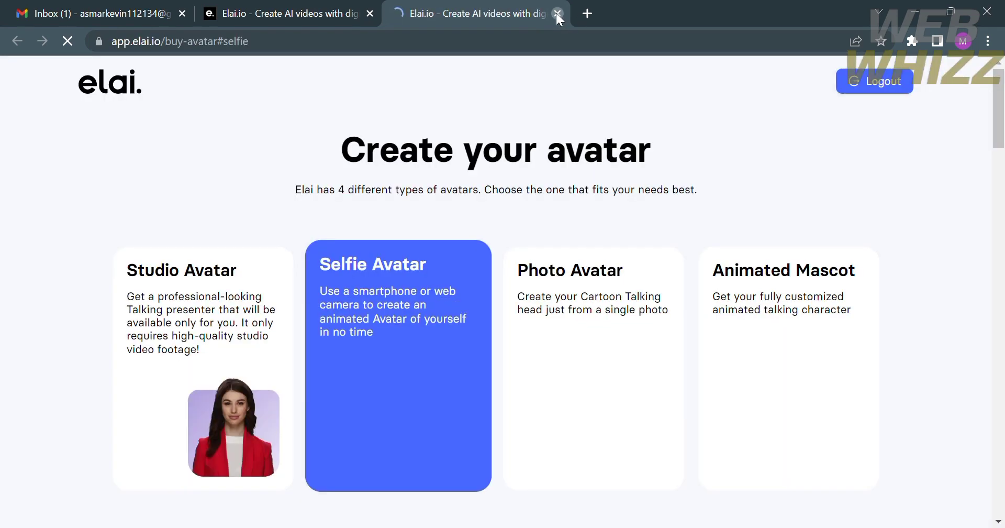
pyautogui.click(558, 14)
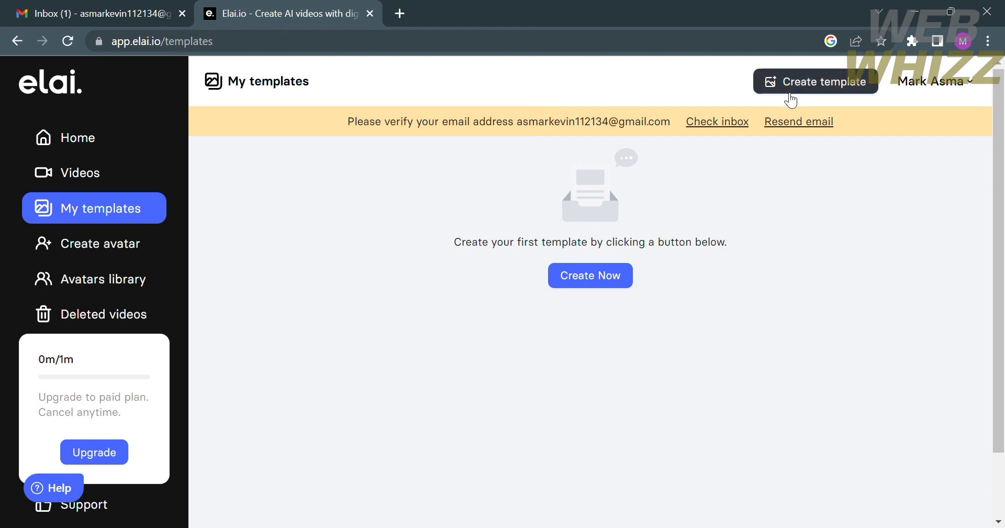
pyautogui.click(789, 84)
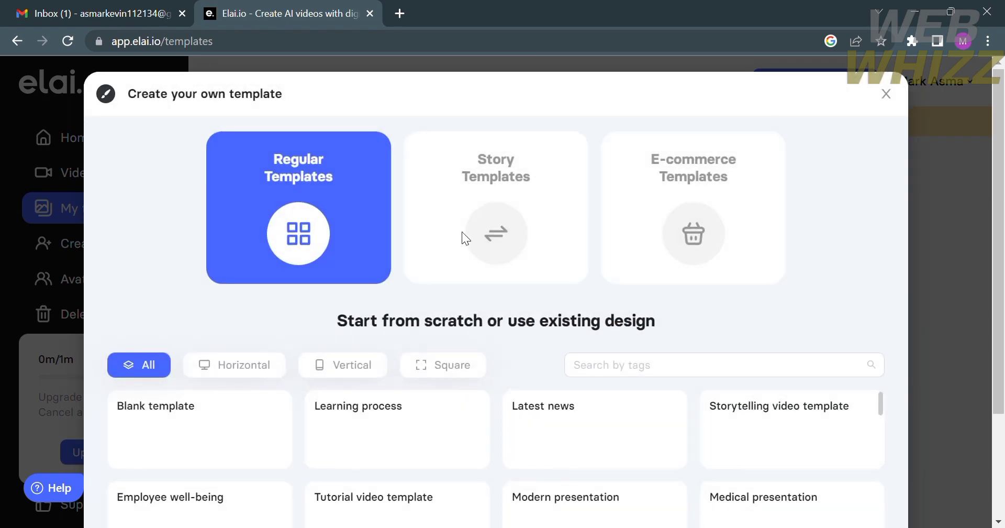
pyautogui.scroll(-1, 612, 366)
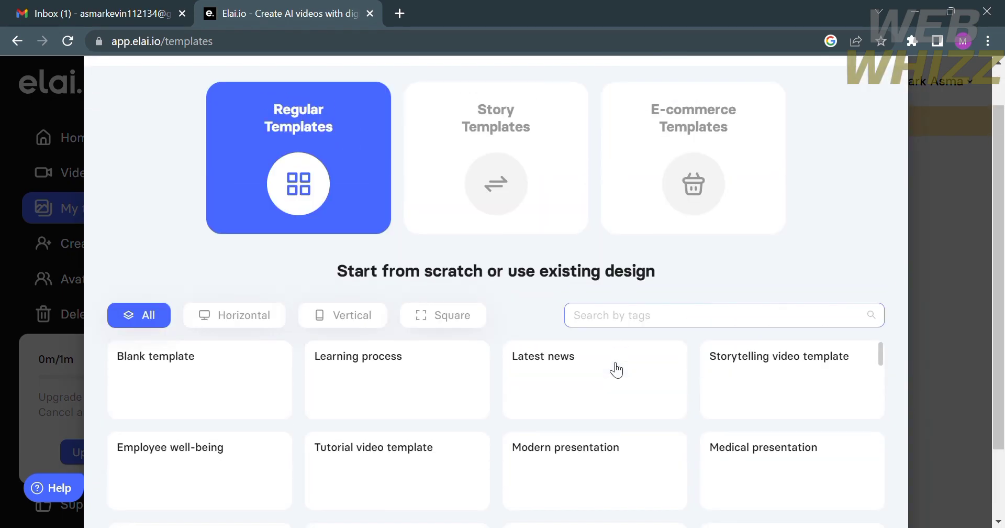
pyautogui.scroll(1, 617, 369)
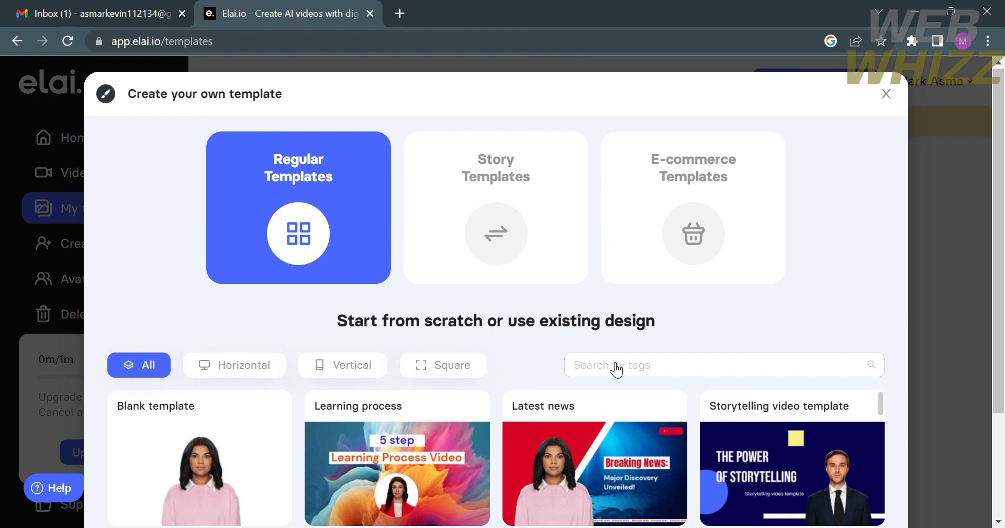
pyautogui.scroll(-5, 347, 502)
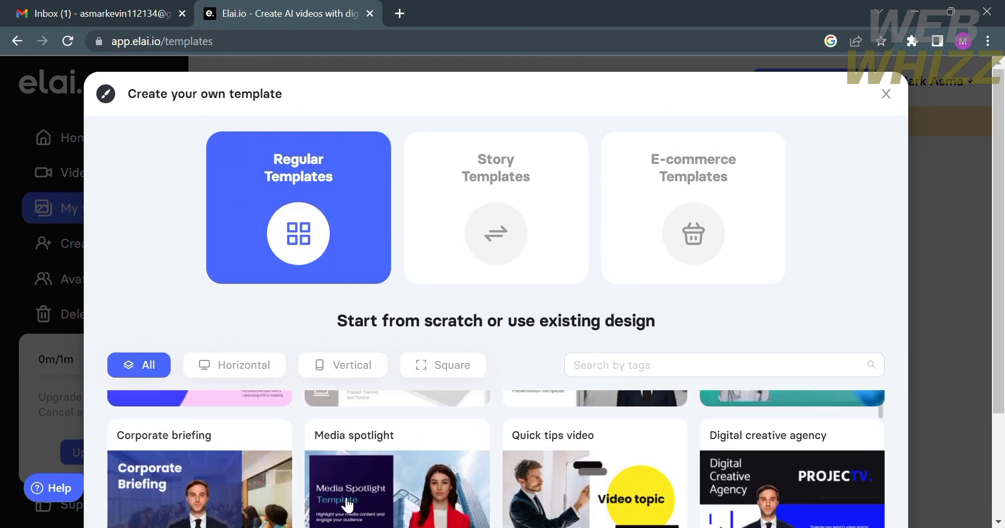
pyautogui.scroll(-3, 762, 314)
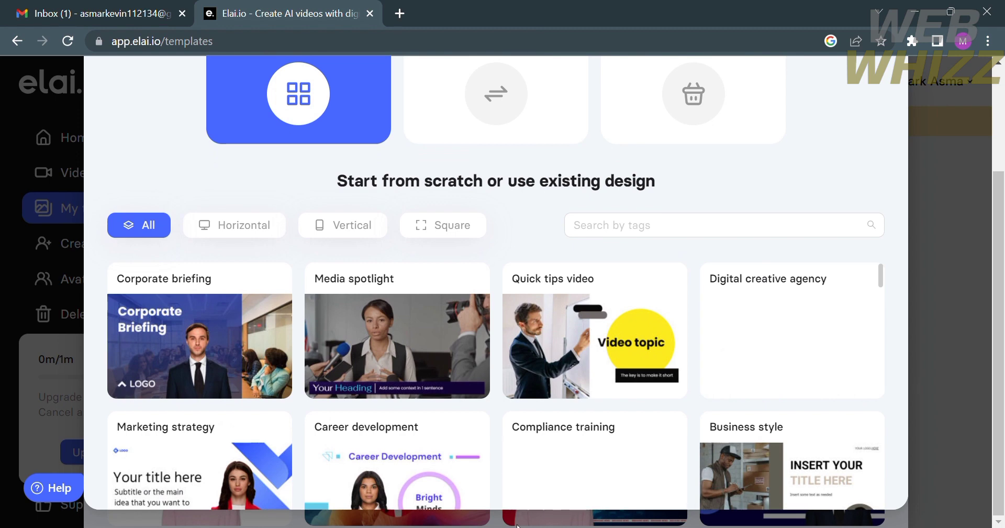
pyautogui.scroll(-6, 577, 371)
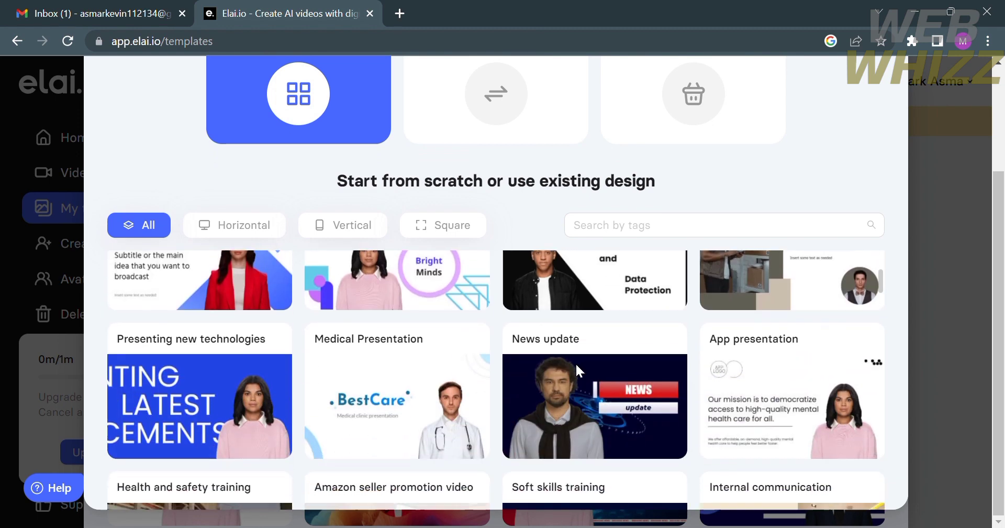
pyautogui.scroll(1, 575, 370)
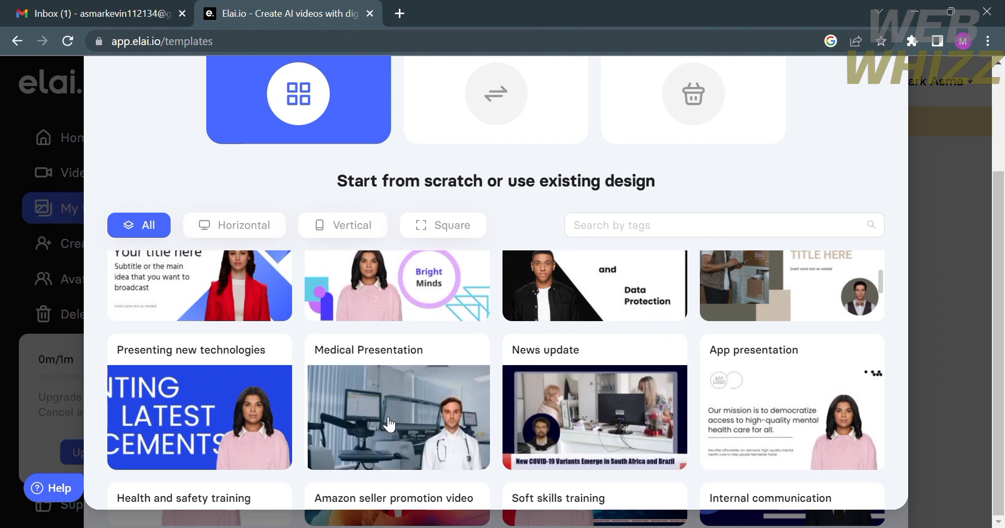
pyautogui.scroll(-2, 389, 423)
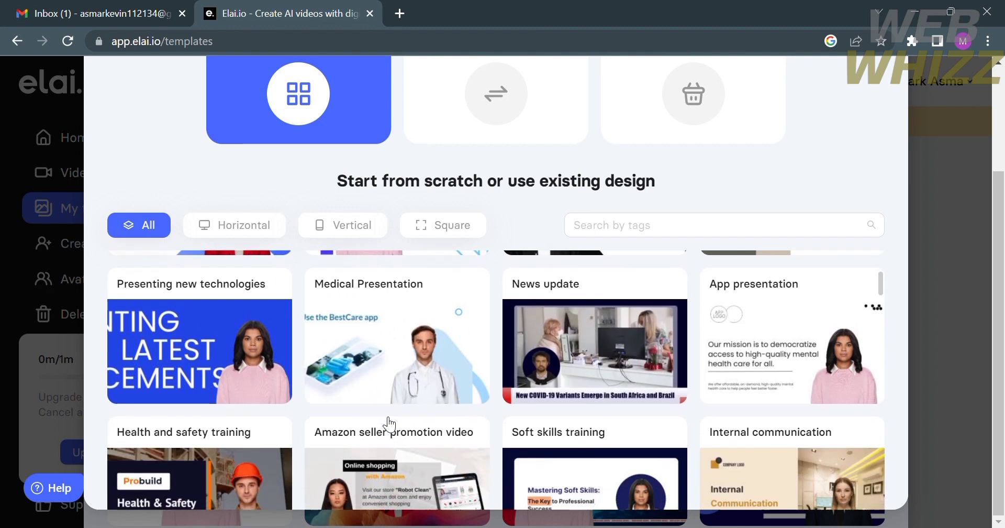
pyautogui.scroll(3, 388, 423)
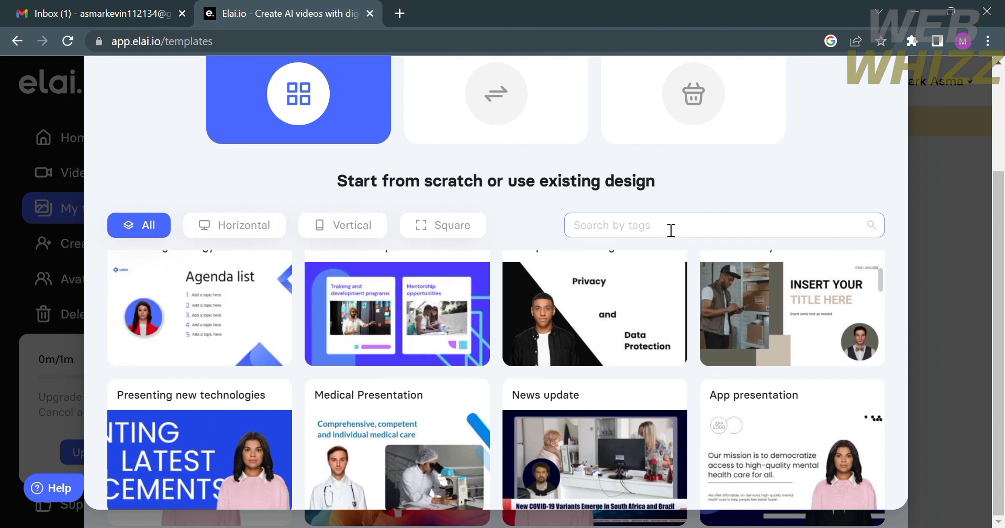
pyautogui.click(722, 234)
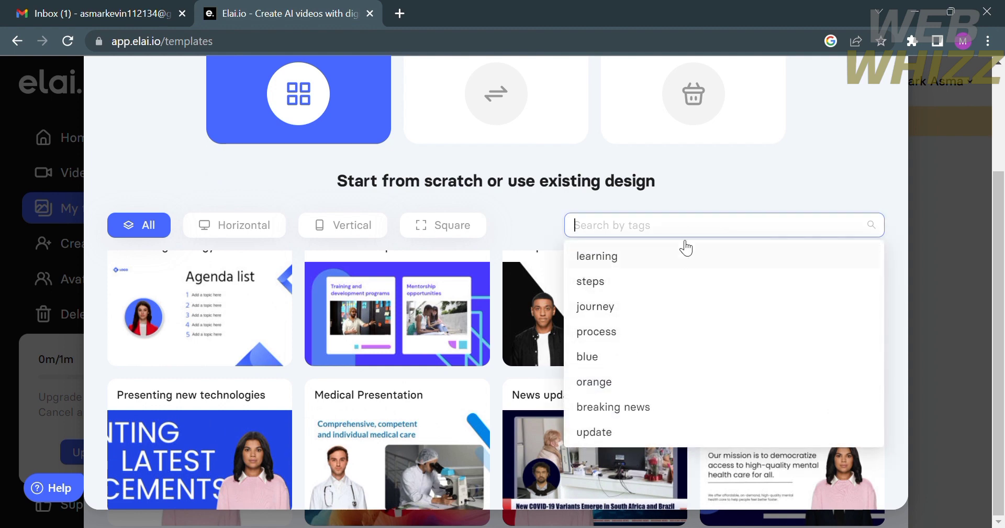
pyautogui.click(750, 189)
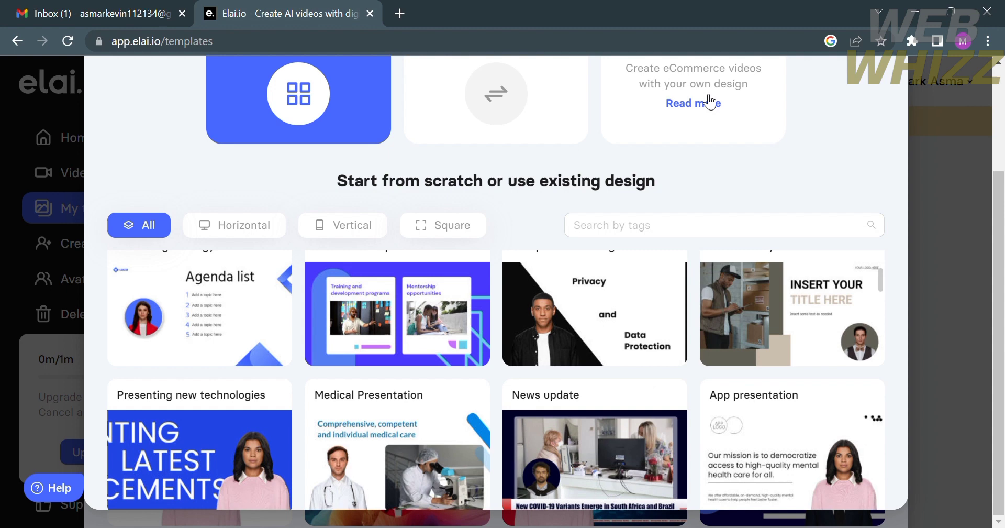
pyautogui.scroll(2, 633, 194)
pyautogui.scroll(1, 633, 198)
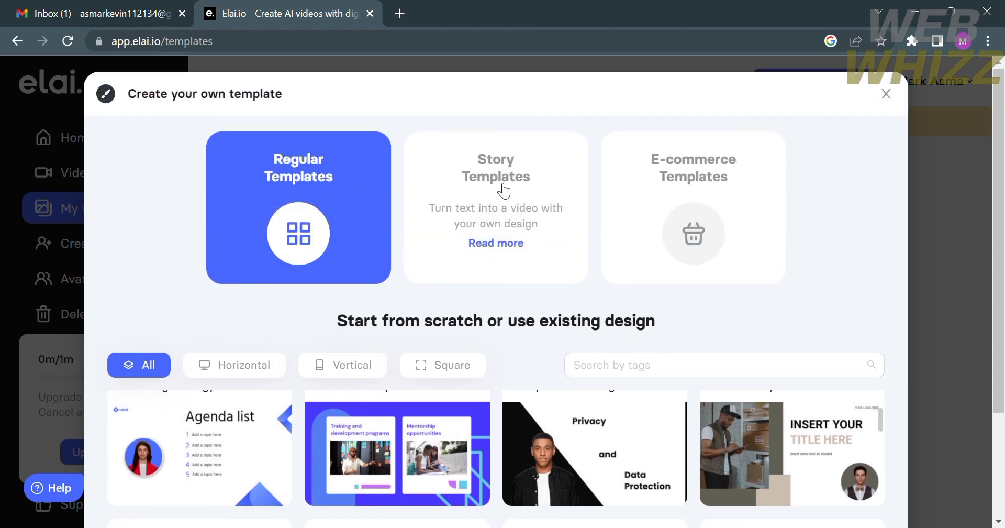
# Scroll through the Medical Presentation template preview and create a video project from it.
pyautogui.scroll(-3, 575, 345)
pyautogui.click(392, 354)
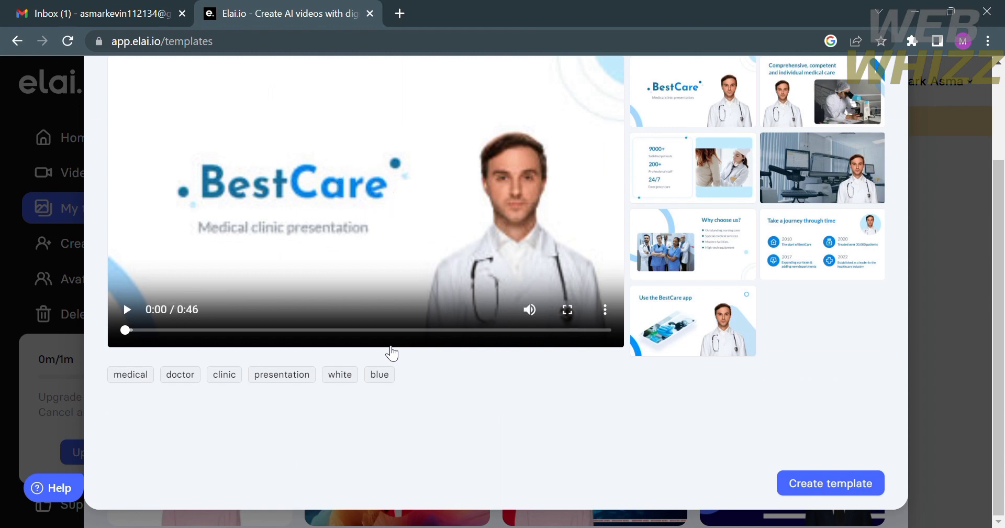
pyautogui.scroll(2, 737, 397)
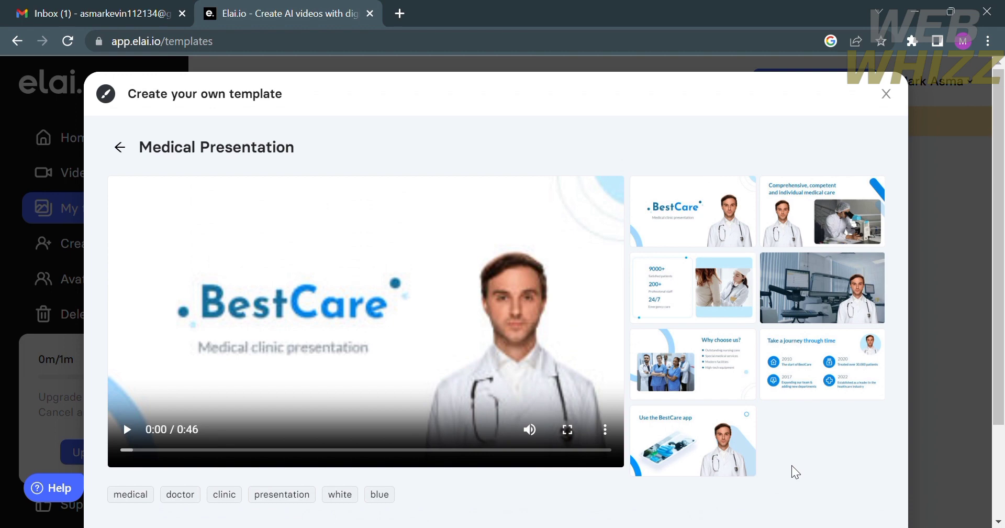
pyautogui.scroll(-2, 846, 315)
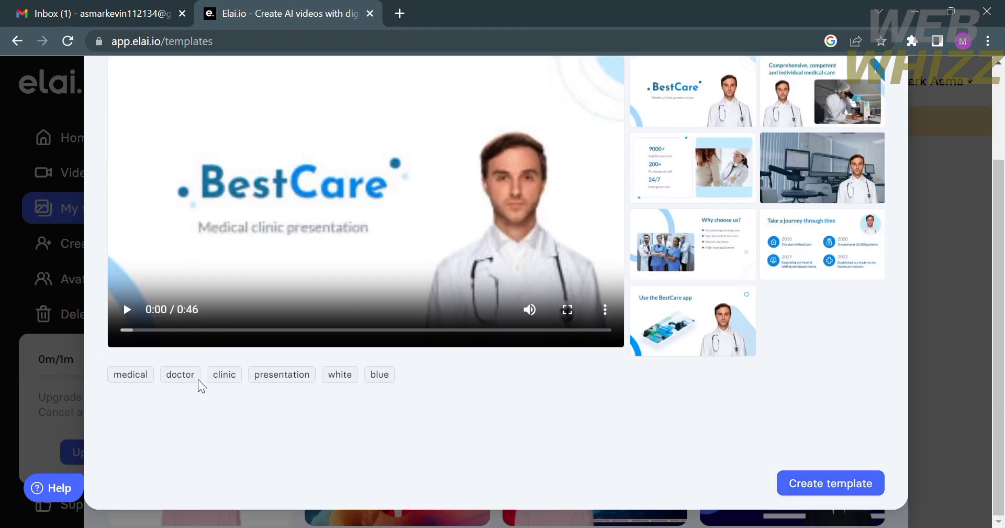
pyautogui.click(845, 492)
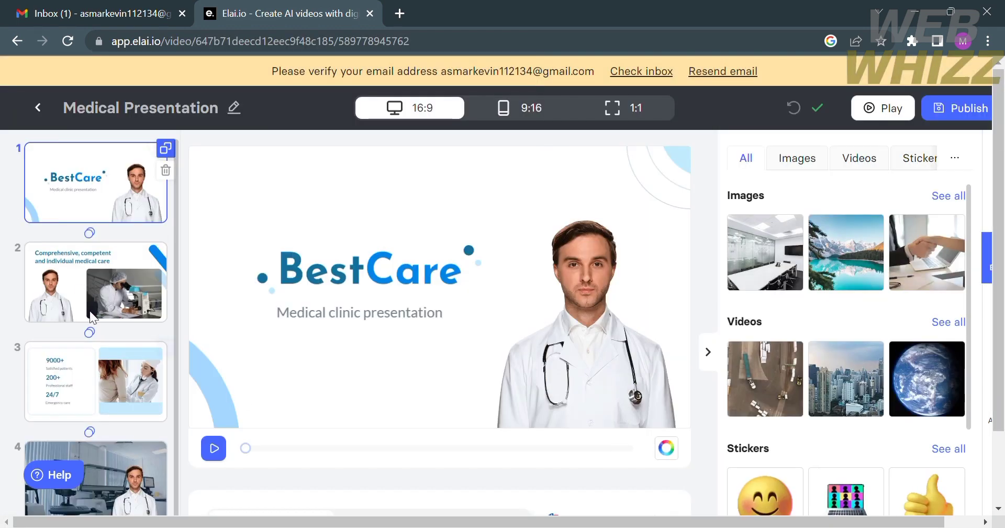
# Play the first slide's preview, then view slides 2 and 3.
pyautogui.moveTo(158, 254)
pyautogui.click(216, 451)
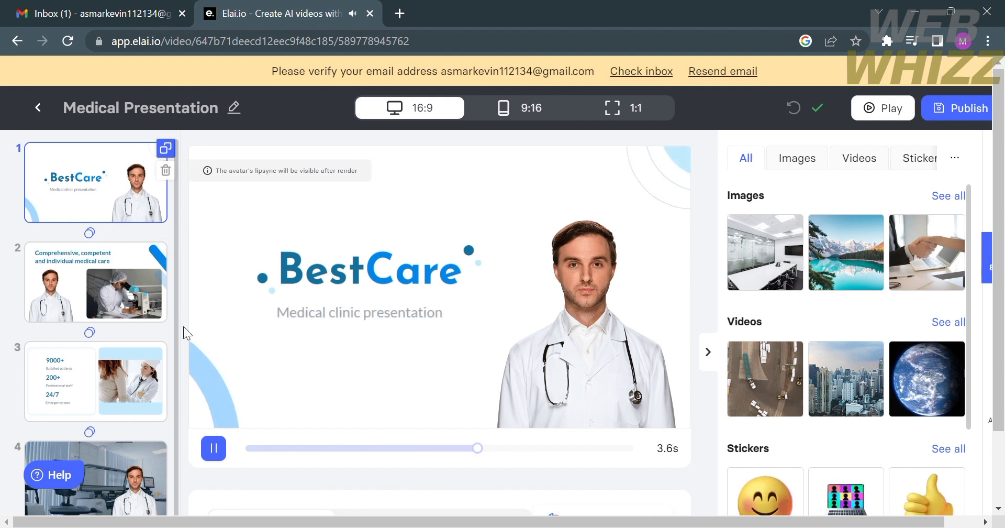
pyautogui.click(116, 274)
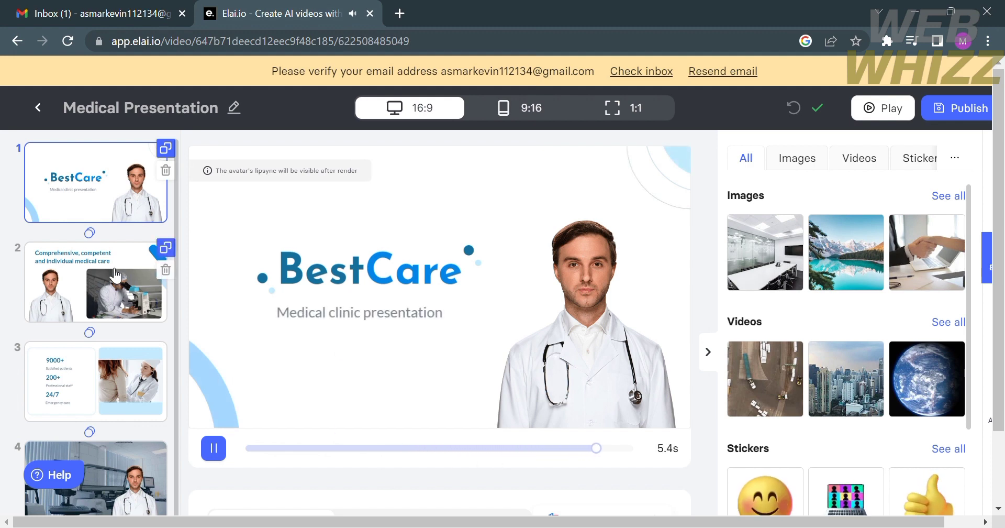
pyautogui.click(122, 384)
pyautogui.scroll(-3, 122, 366)
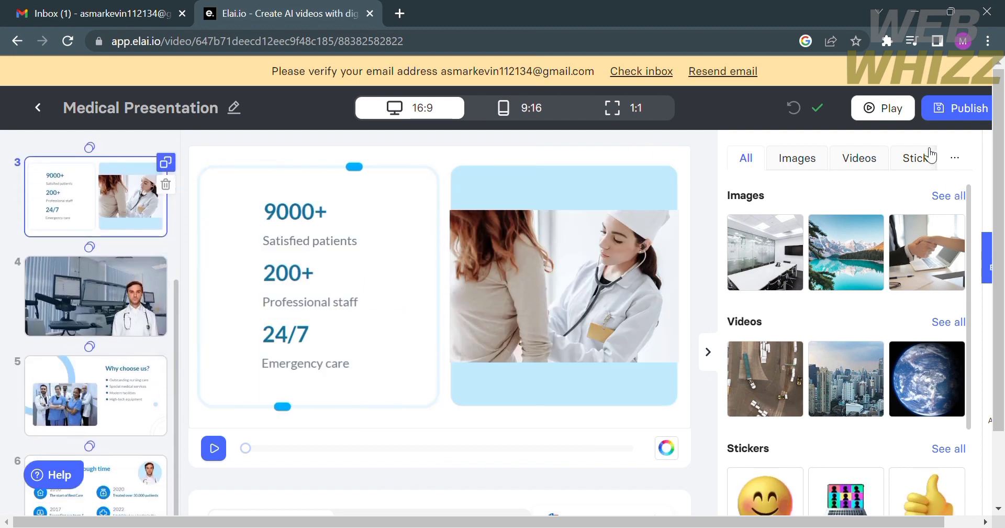
# Browse the Pexels stock image library in the media panel.
pyautogui.click(799, 159)
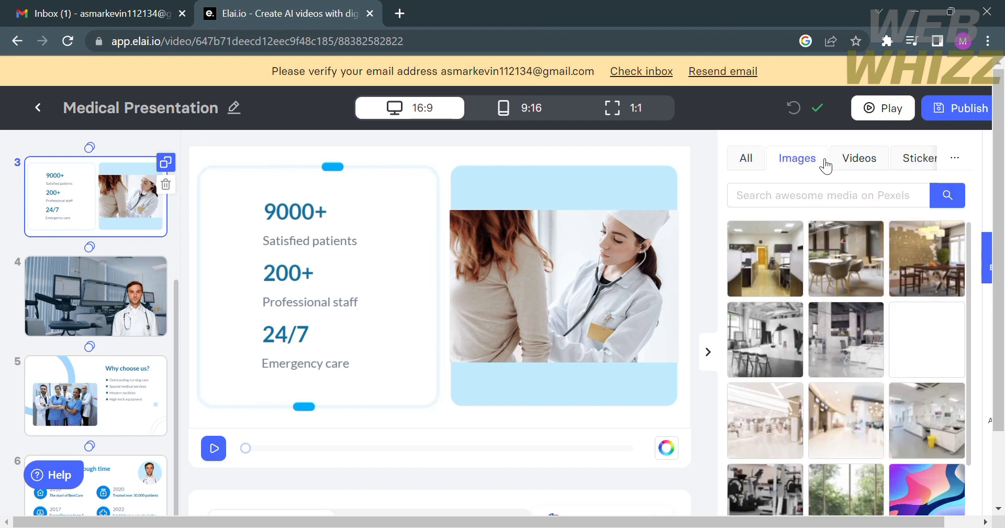
pyautogui.scroll(-5, 854, 403)
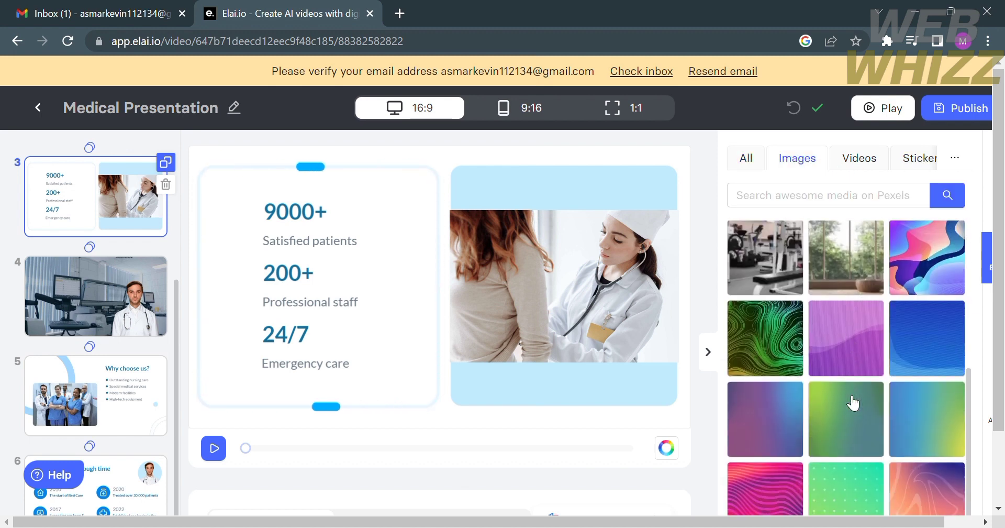
pyautogui.scroll(5, 853, 403)
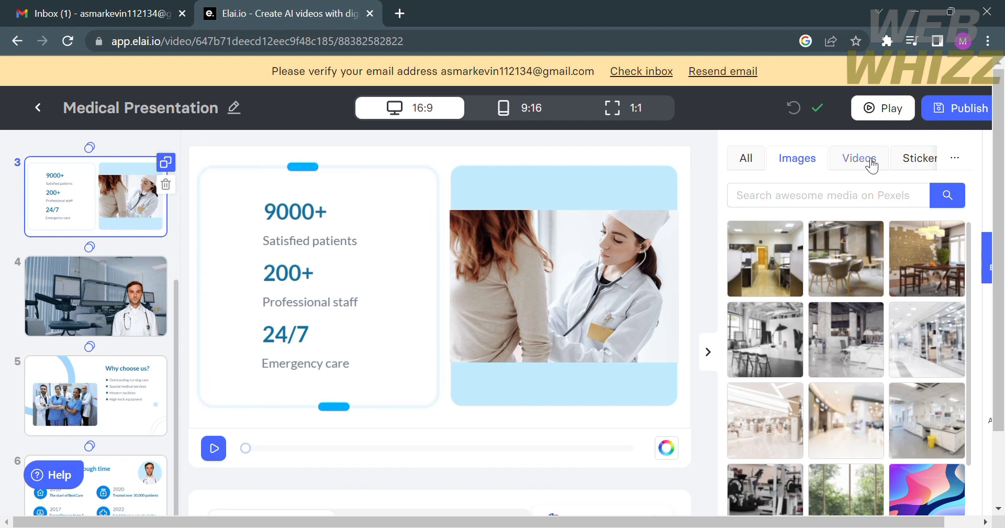
# Browse stock videos and GIPHY stickers, then add a Georgia size-40 text box to slide 3.
pyautogui.click(871, 163)
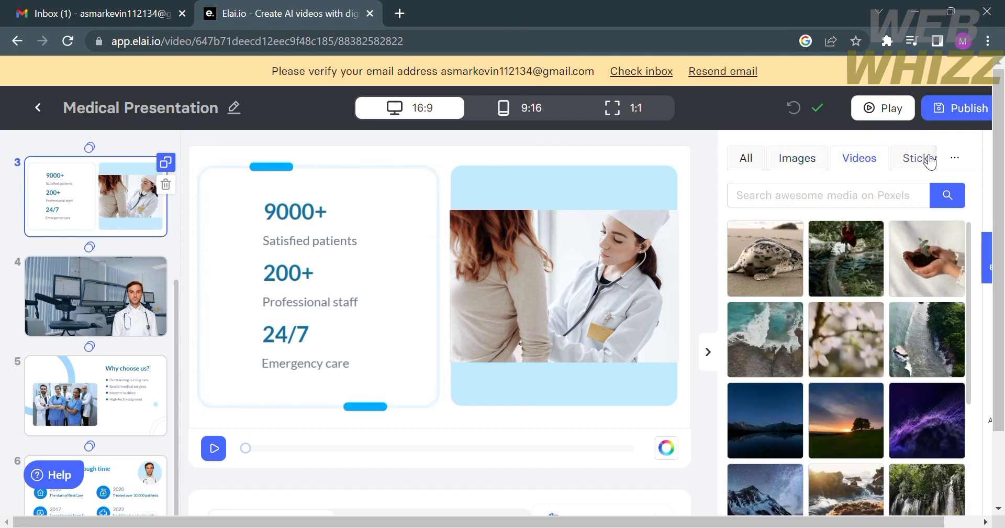
pyautogui.click(920, 159)
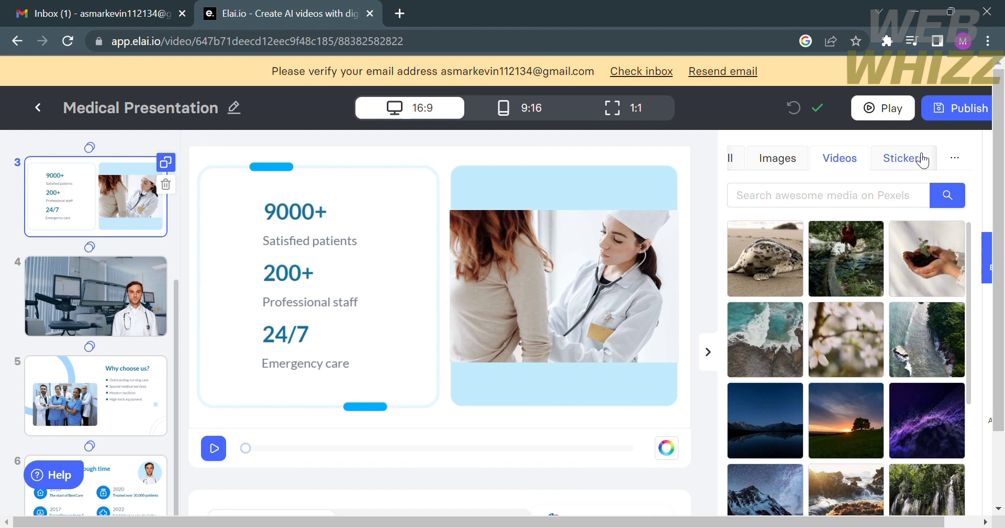
pyautogui.click(954, 157)
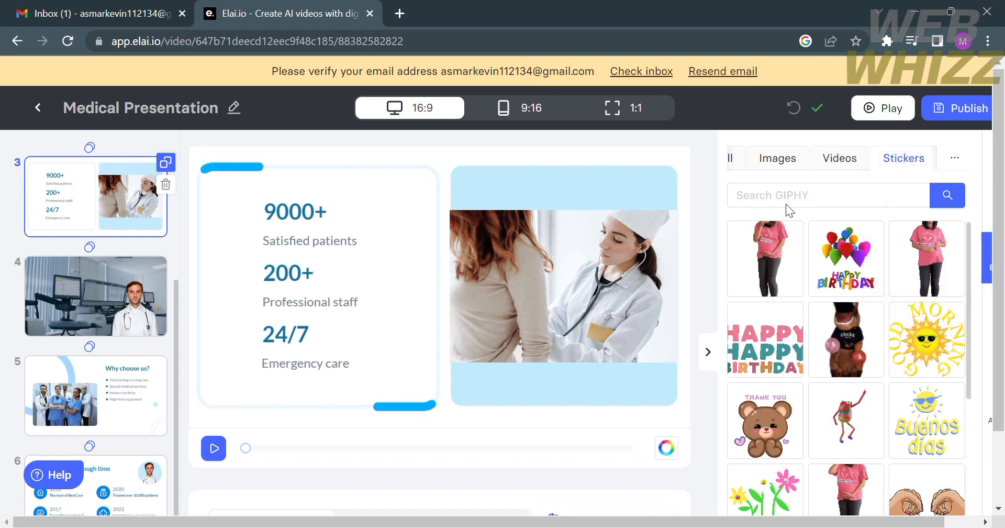
pyautogui.hscroll(2, 979, 293)
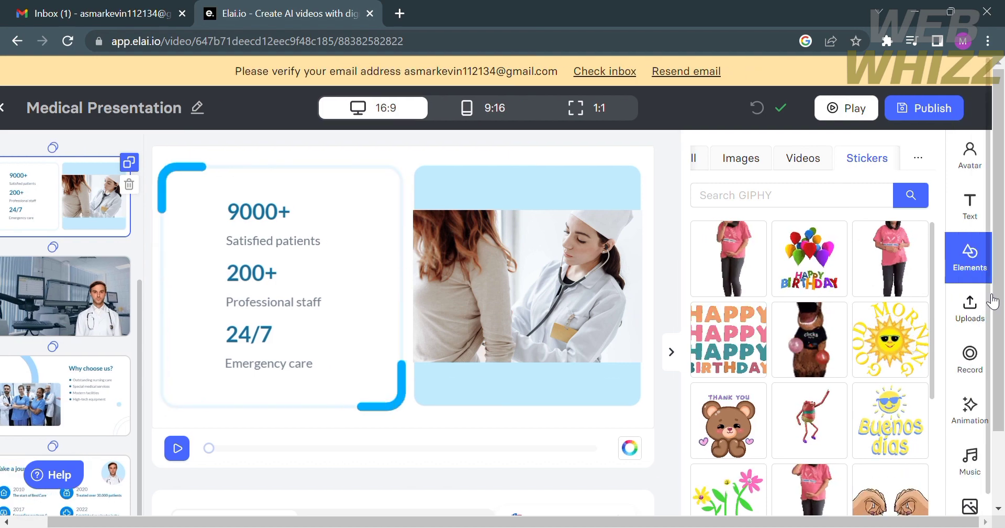
pyautogui.scroll(-2, 984, 293)
pyautogui.scroll(2, 965, 285)
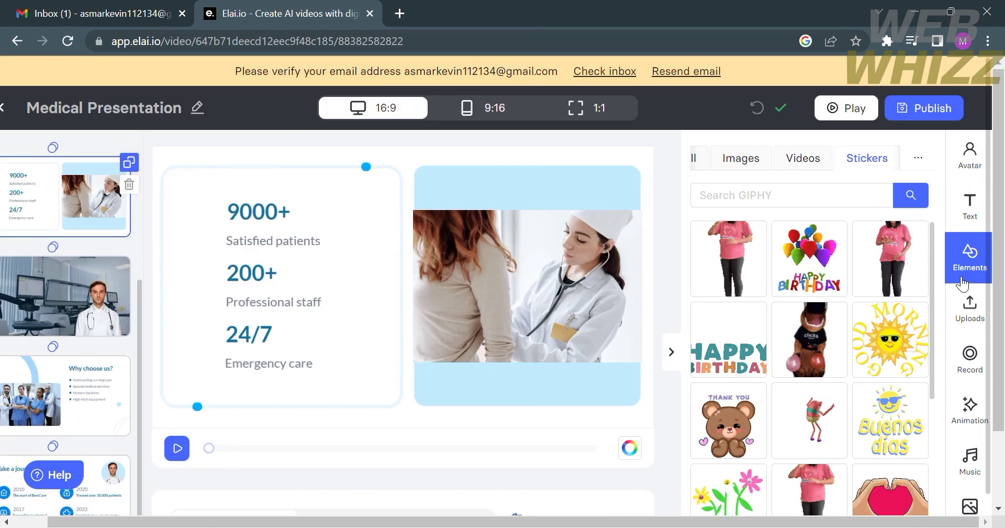
pyautogui.click(975, 209)
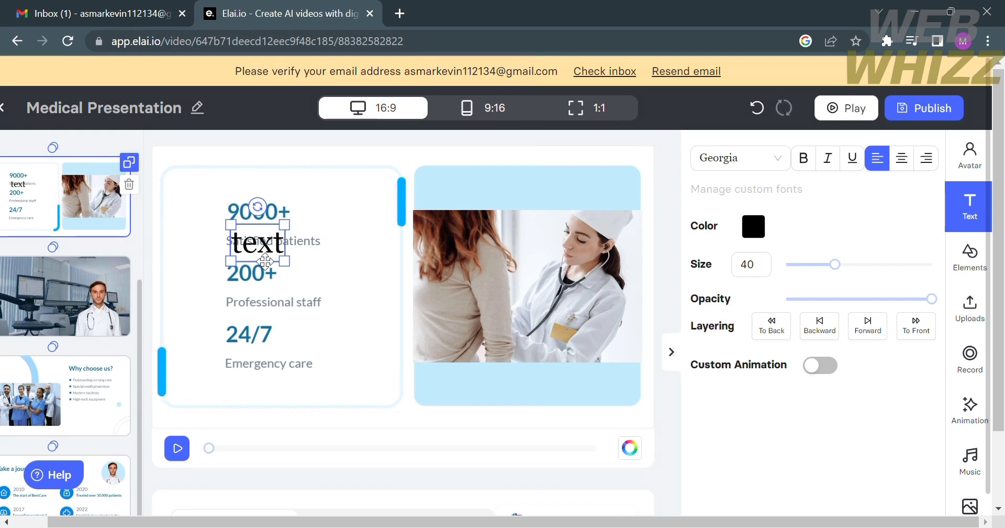
# Add a text box below the bullets on the Why choose us? slide reading 'Sample Text'.
pyautogui.click(77, 386)
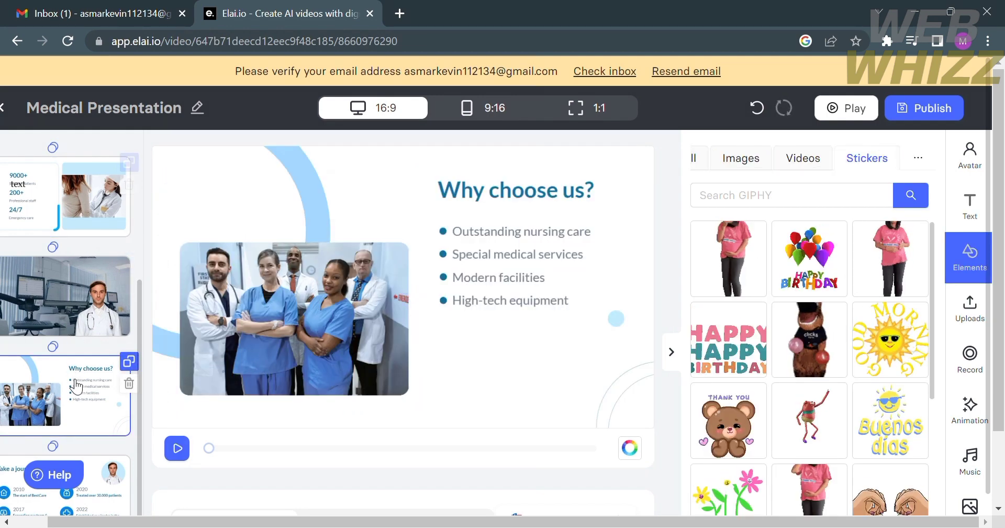
pyautogui.click(970, 209)
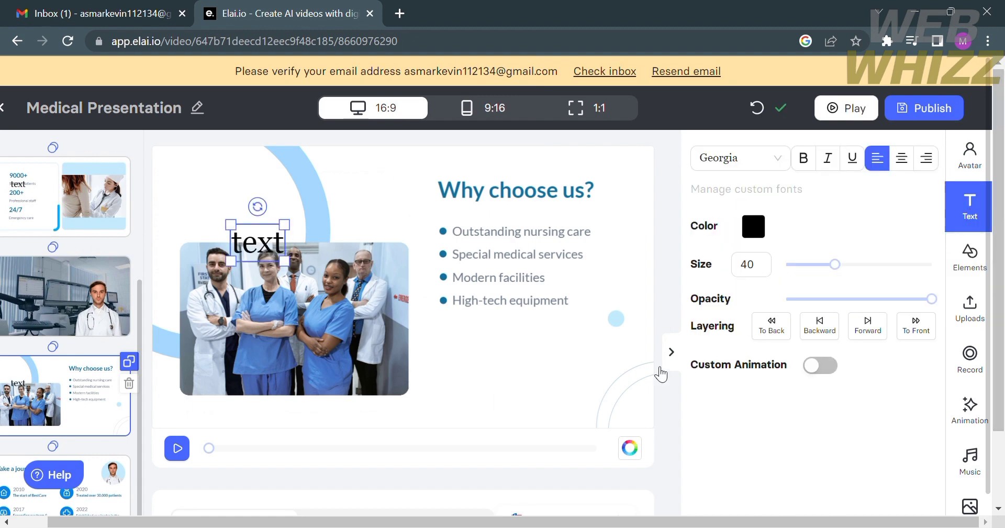
pyautogui.moveTo(274, 246); pyautogui.dragTo(509, 362)
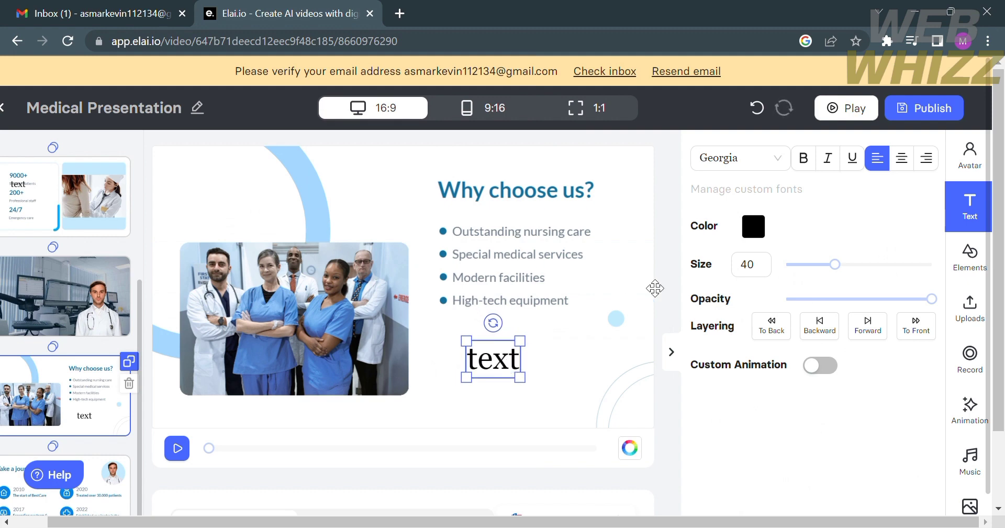
pyautogui.hotkey('ctrl', 'a')
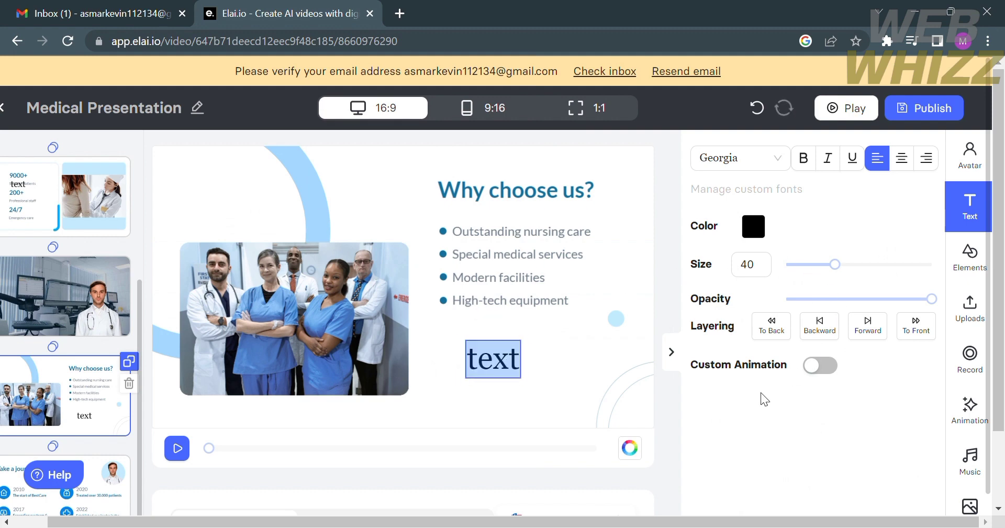
pyautogui.write('Sample Text')
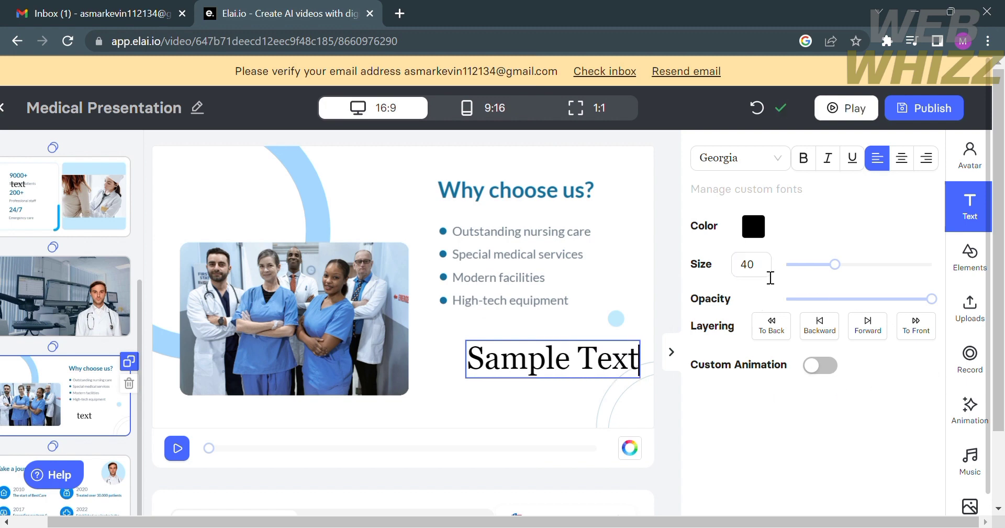
pyautogui.click(749, 227)
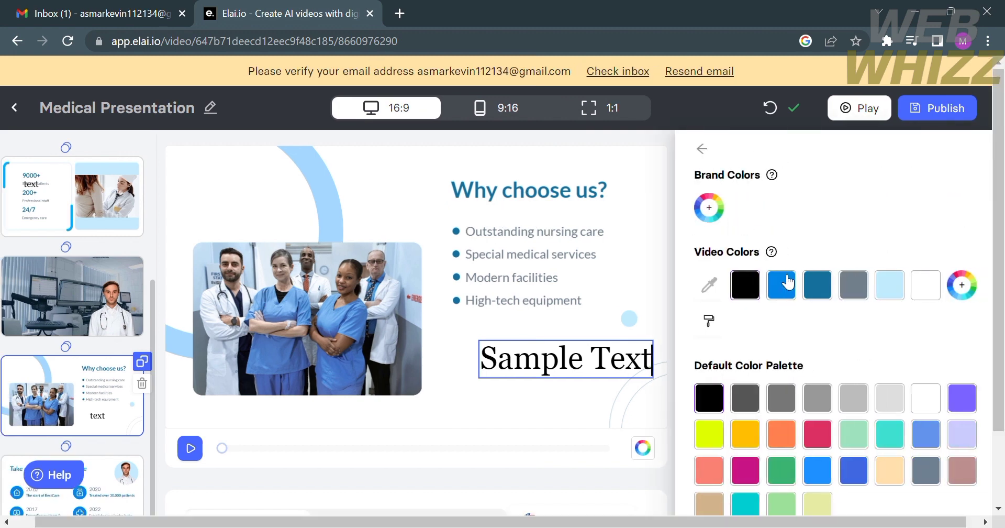
# Color the Sample Text gray and reduce its font size from 40 to 35.
pyautogui.click(782, 286)
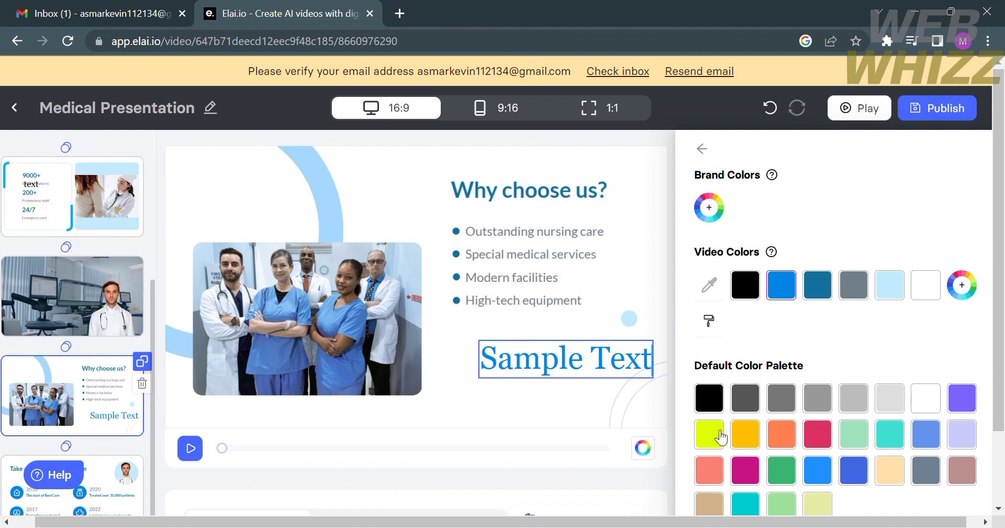
pyautogui.click(702, 149)
pyautogui.click(776, 272)
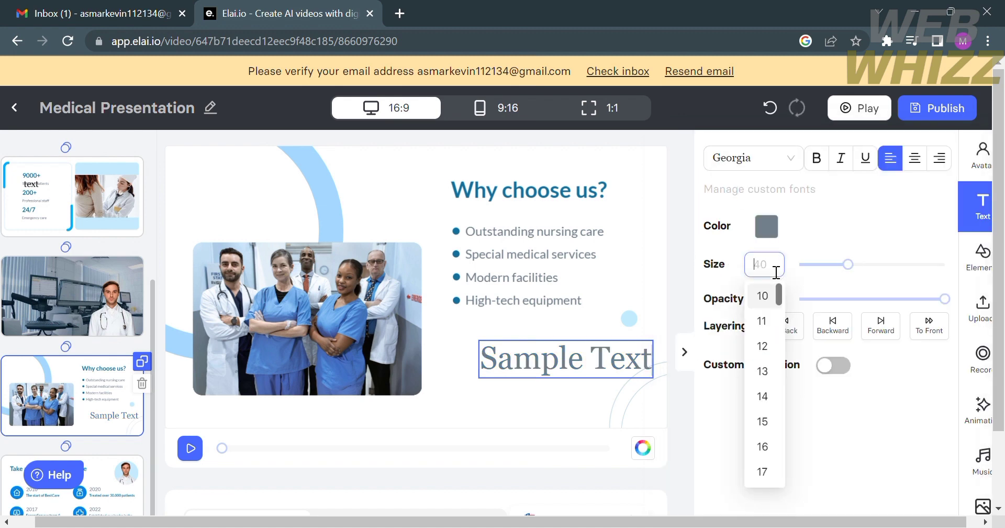
pyautogui.scroll(-8, 763, 468)
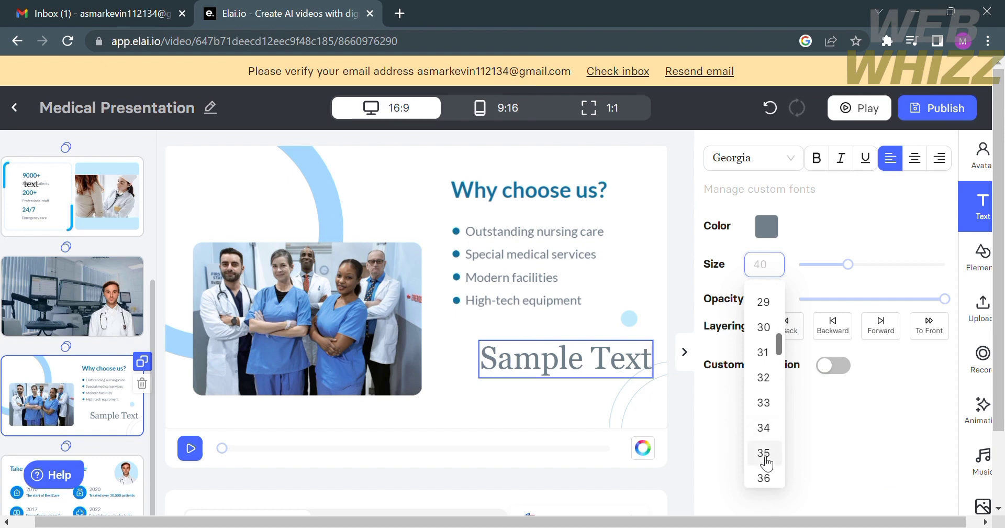
pyautogui.click(765, 453)
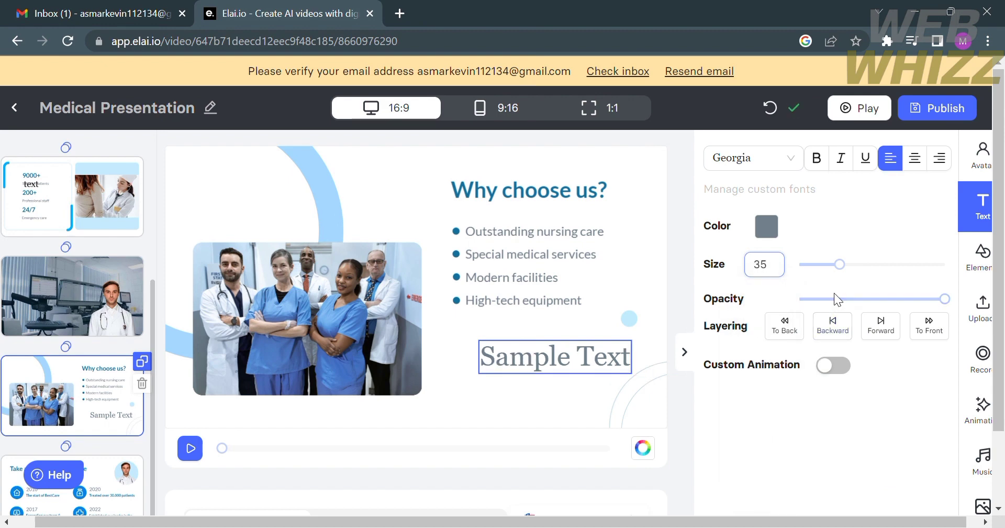
pyautogui.scroll(-1, 934, 373)
pyautogui.scroll(-2, 934, 372)
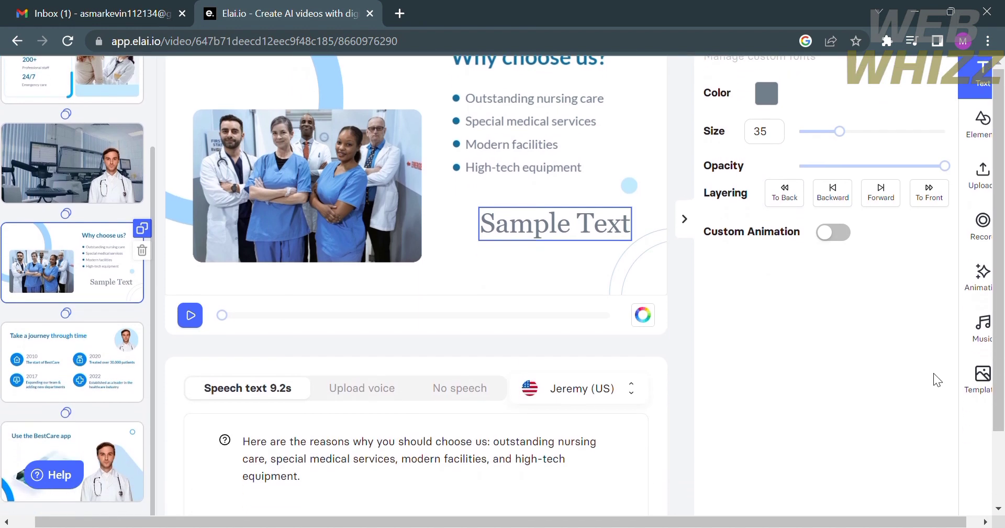
pyautogui.scroll(3, 935, 374)
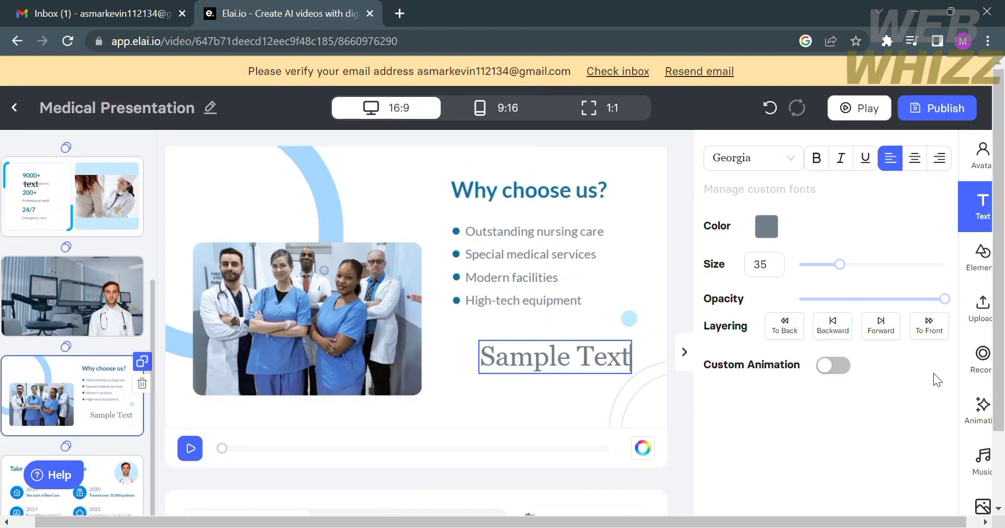
# Go through the Elements and Upload panels to the Screen recording panel (30:00 limit).
pyautogui.click(984, 254)
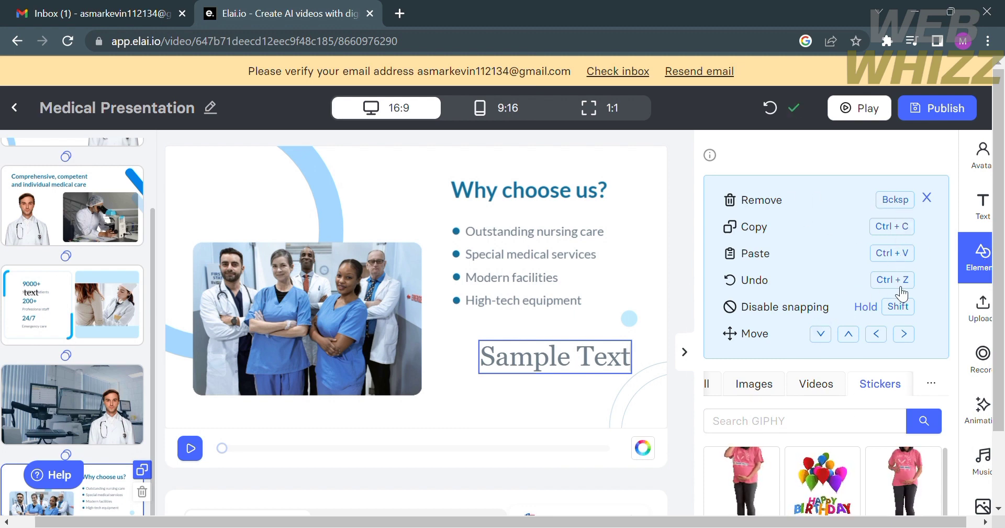
pyautogui.click(983, 306)
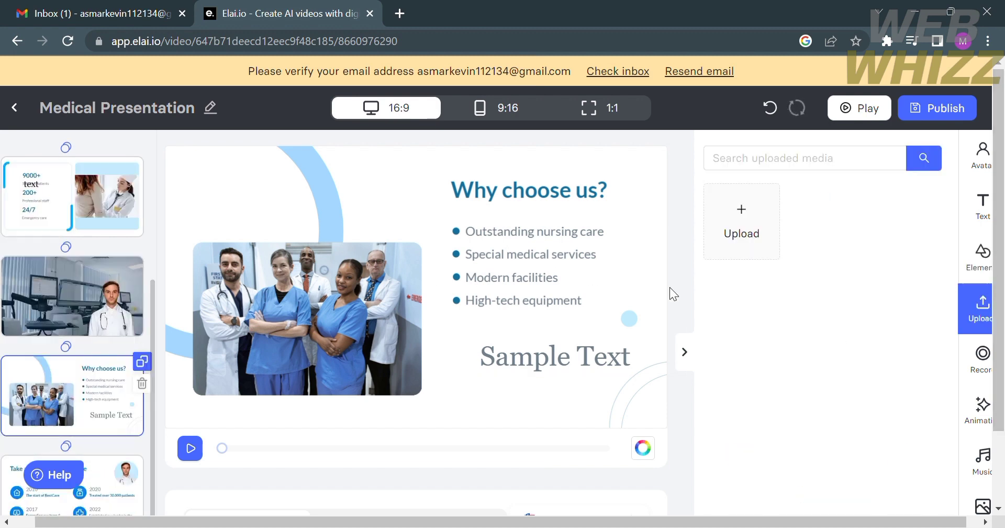
pyautogui.click(755, 230)
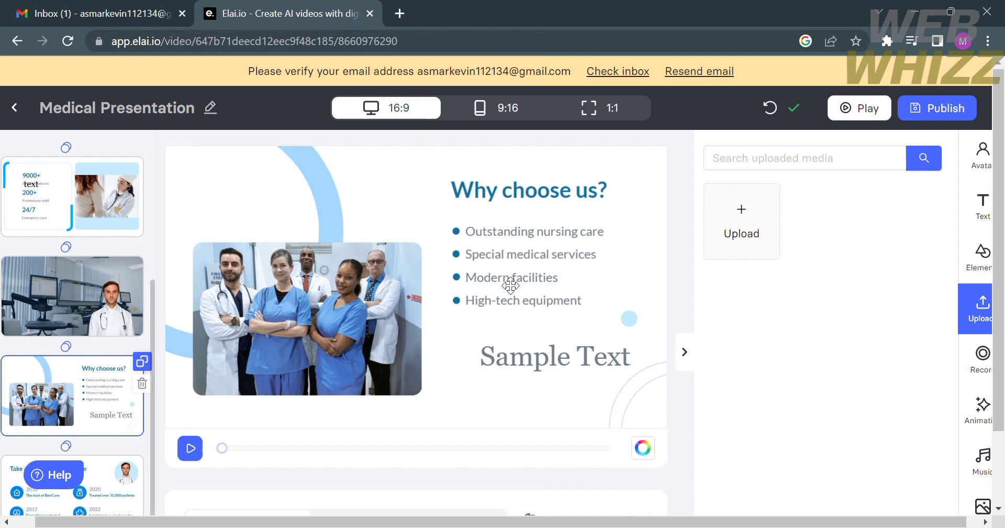
pyautogui.scroll(-3, 179, 197)
pyautogui.scroll(3, 366, 262)
pyautogui.click(982, 364)
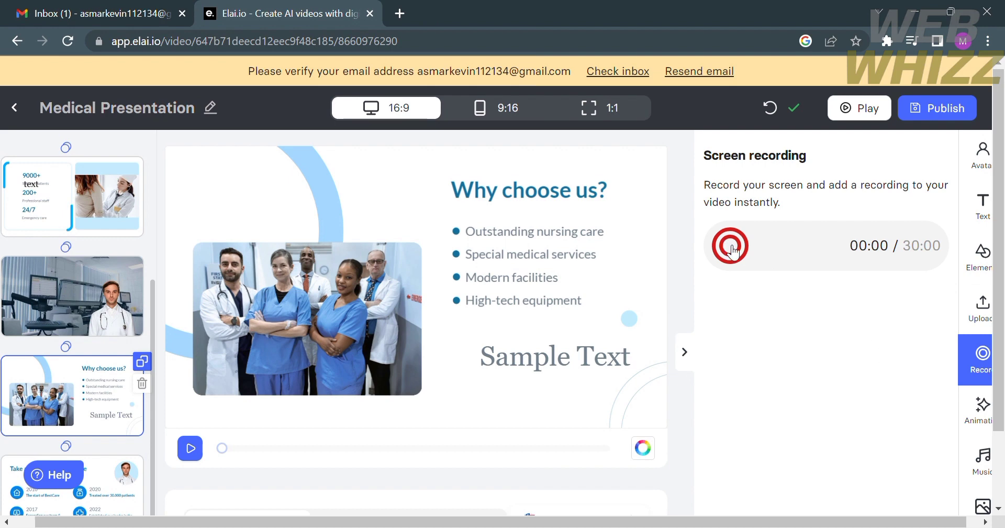
# Show slide animation options and move to slide 2, the doctor in the lab, with its Fade In entry.
pyautogui.click(984, 411)
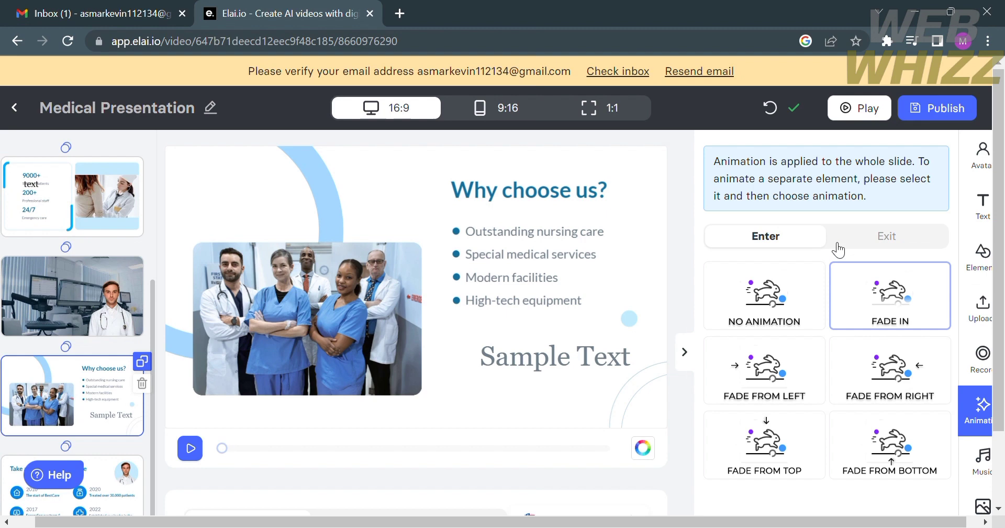
pyautogui.click(104, 283)
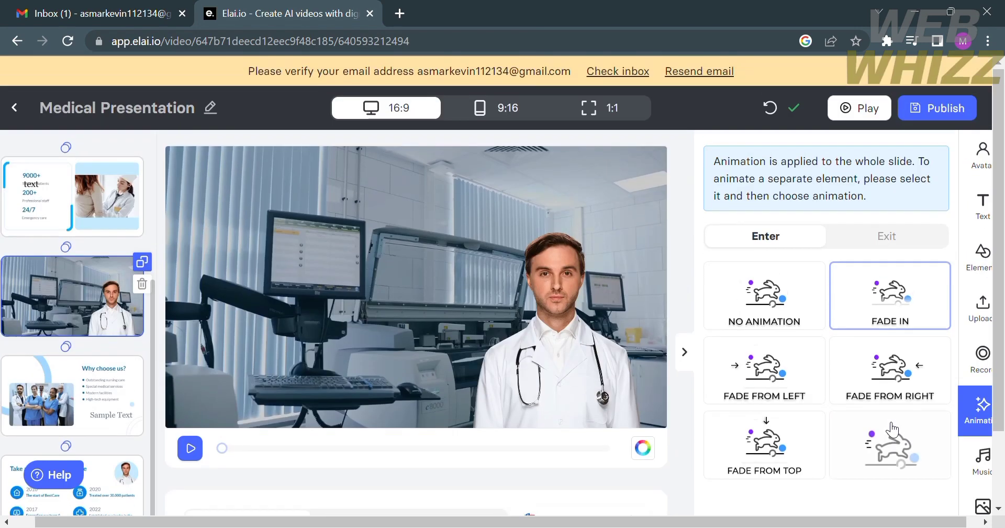
# Lower the background music volume, browse the Stock Music tracks, then bring up the Templates gallery.
pyautogui.click(984, 475)
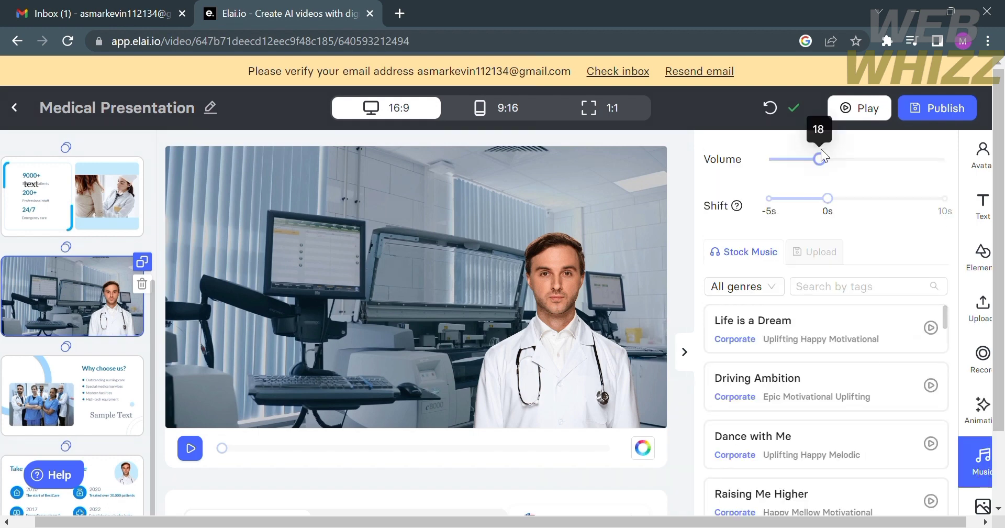
pyautogui.moveTo(820, 160)
pyautogui.mouseDown()
pyautogui.moveTo(806, 164)
pyautogui.moveTo(817, 167)
pyautogui.mouseUp()
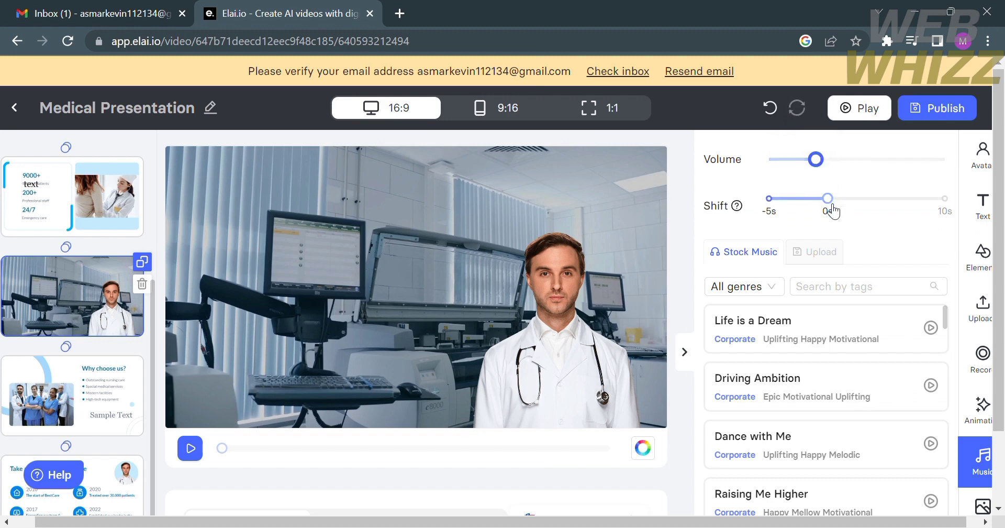
pyautogui.scroll(-2, 823, 303)
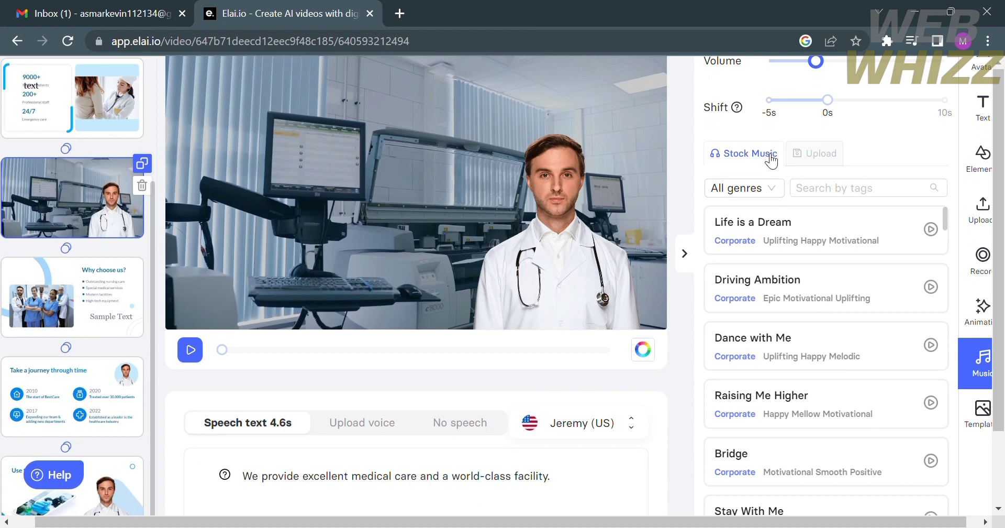
pyautogui.moveTo(830, 162)
pyautogui.scroll(-5, 784, 464)
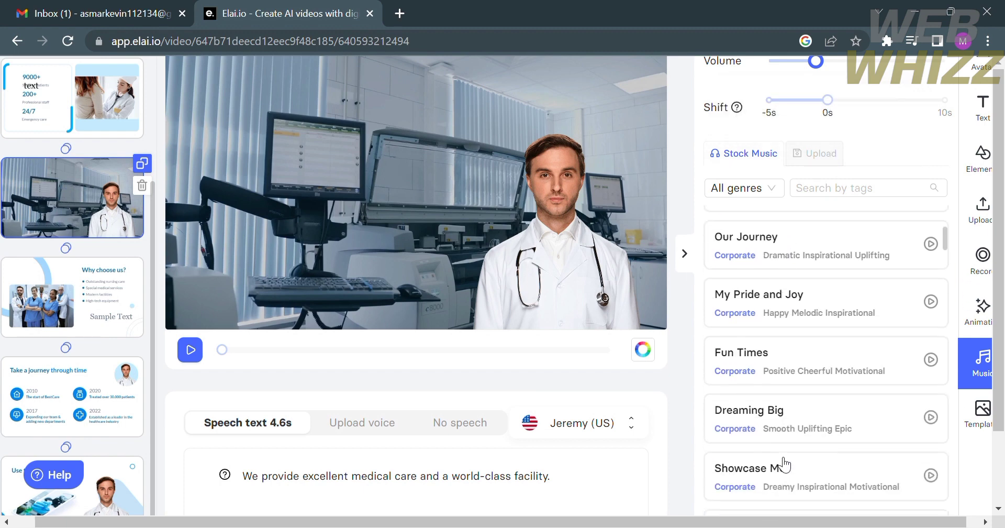
pyautogui.scroll(5, 784, 464)
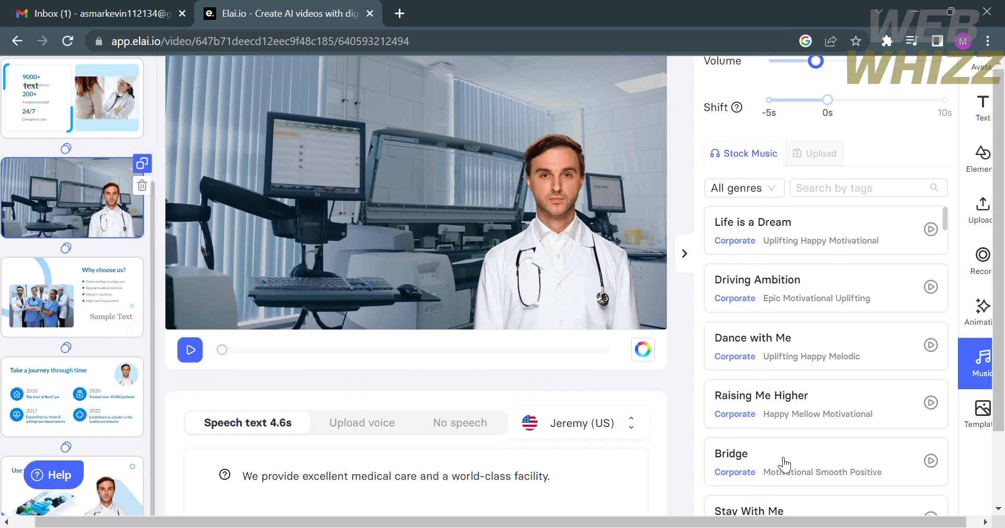
pyautogui.click(983, 413)
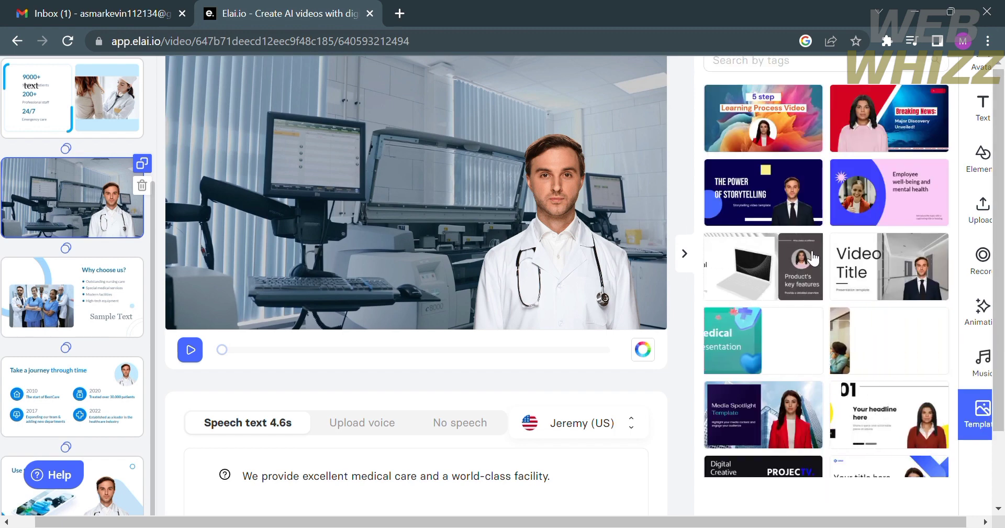
# Browse the video templates, then return to slide 3 with the 9000+, 200+ and 24/7 stats.
pyautogui.scroll(2, 822, 233)
pyautogui.scroll(-10, 823, 240)
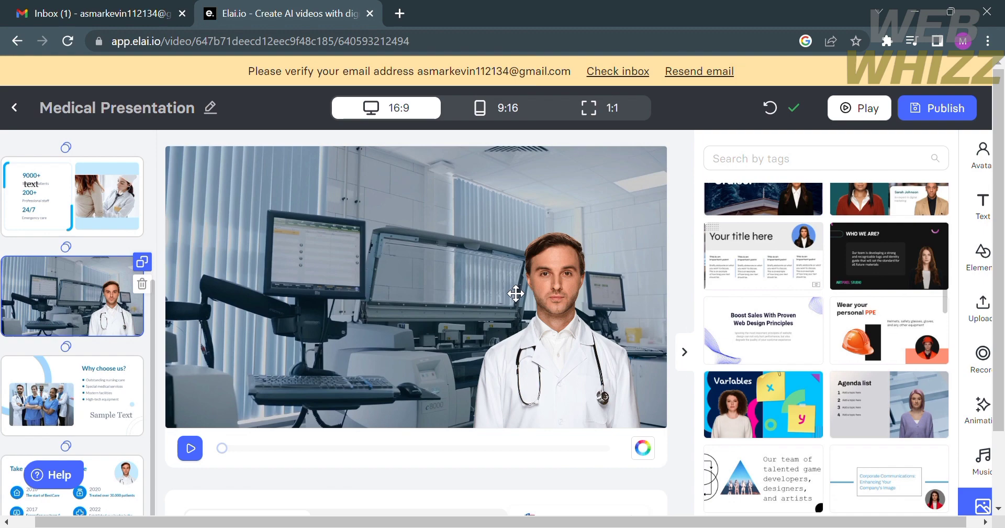
pyautogui.hscroll(-1, 513, 292)
pyautogui.click(138, 230)
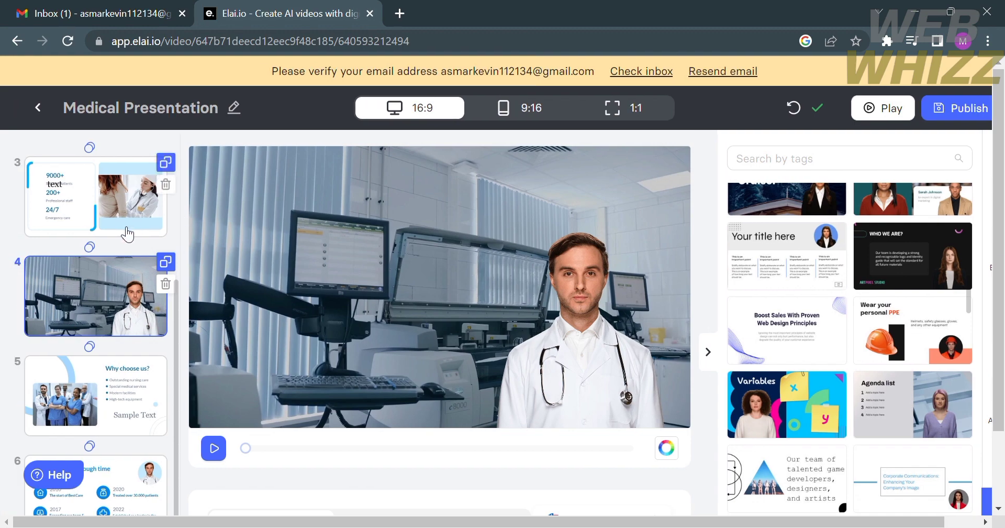
pyautogui.scroll(3, 123, 230)
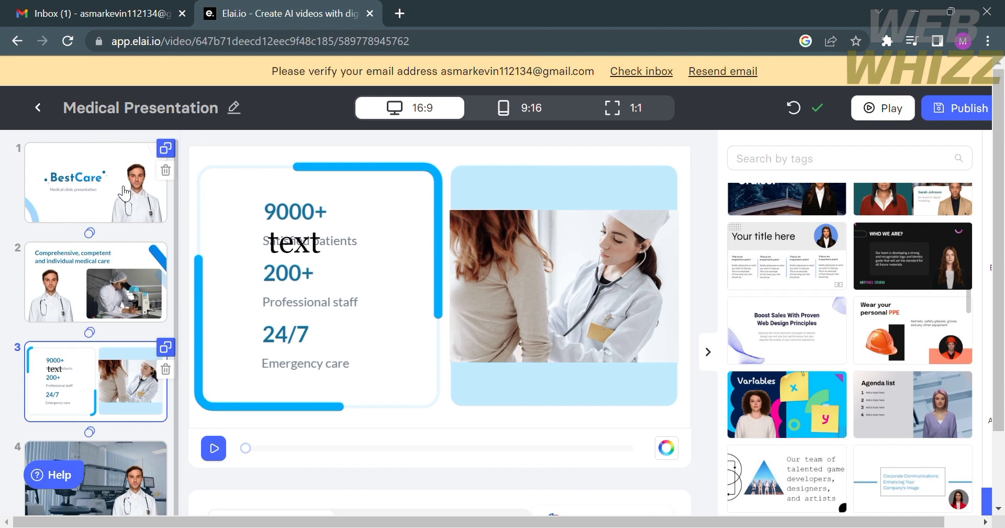
# Go to slide 1, the BestCare title slide, and read its 6.0-second narration script.
pyautogui.click(124, 188)
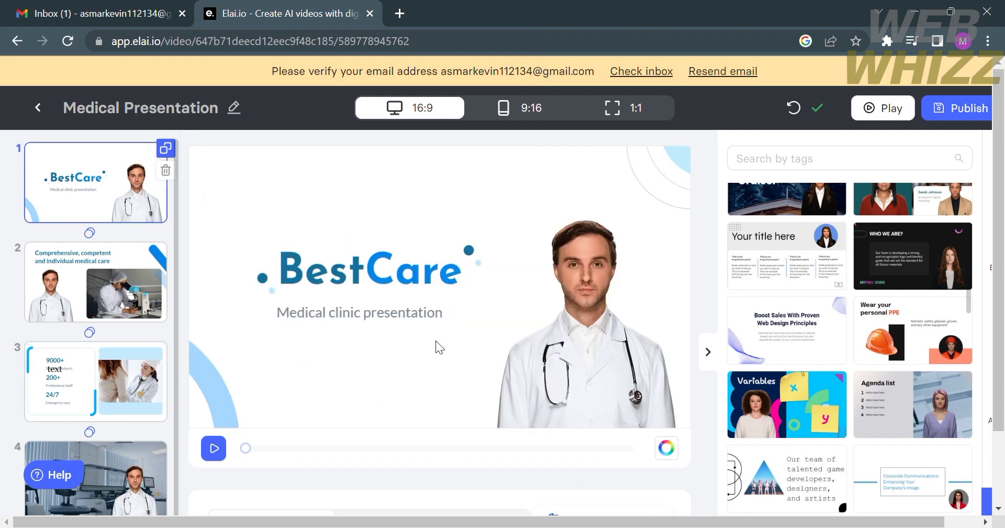
pyautogui.scroll(-3, 435, 340)
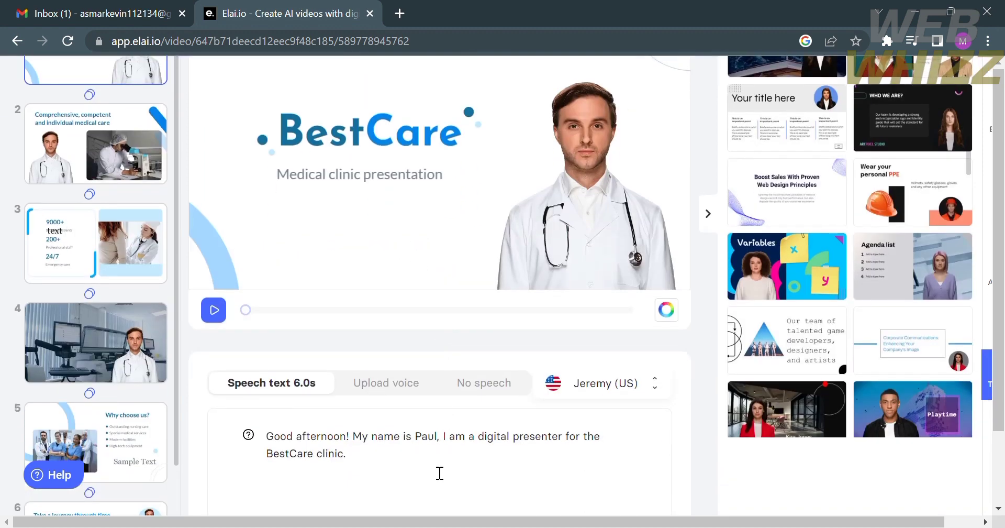
pyautogui.scroll(3, 441, 470)
pyautogui.scroll(-3, 439, 471)
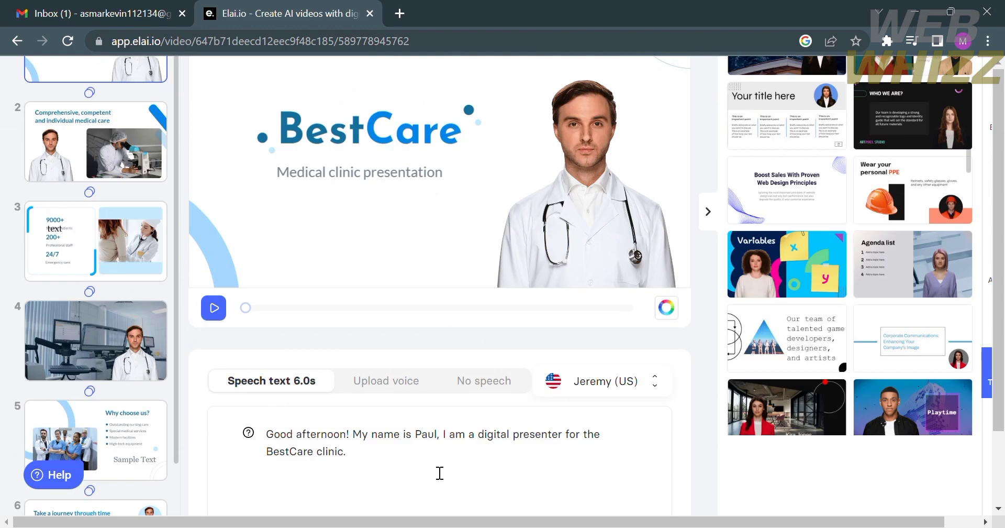
pyautogui.scroll(3, 373, 445)
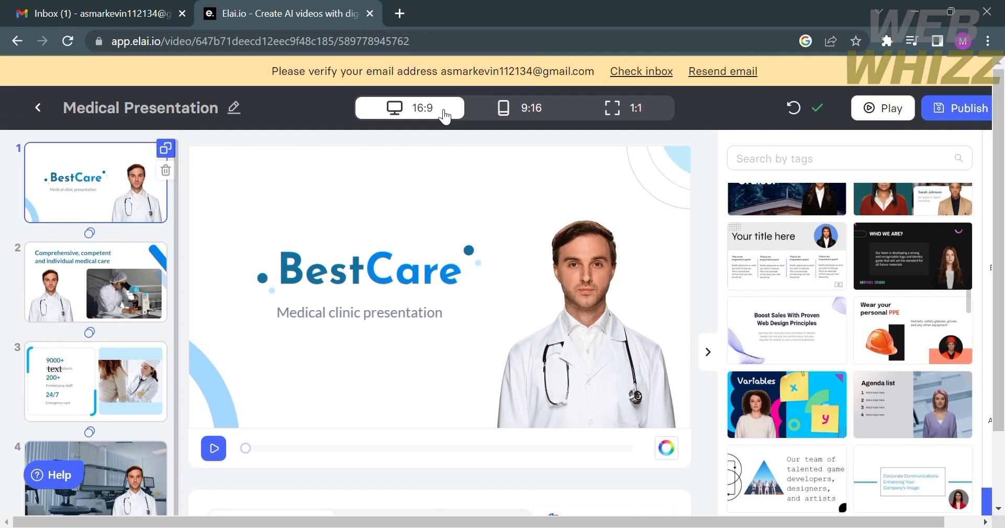
pyautogui.scroll(-3, 427, 356)
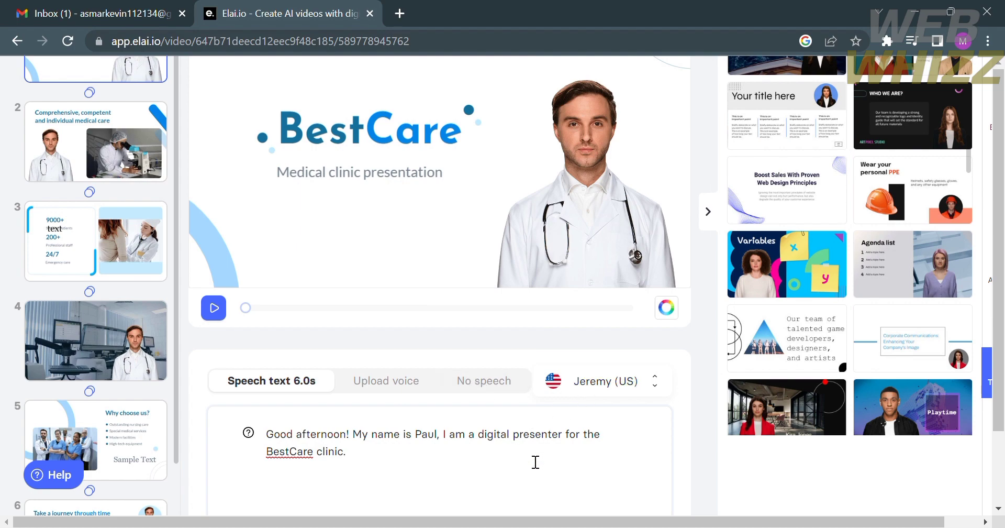
pyautogui.click(650, 383)
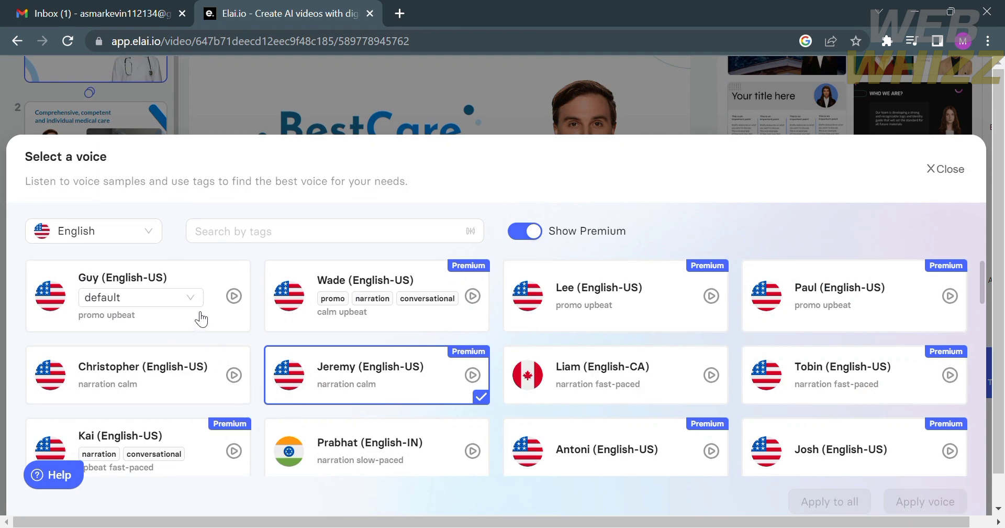
pyautogui.scroll(-5, 209, 367)
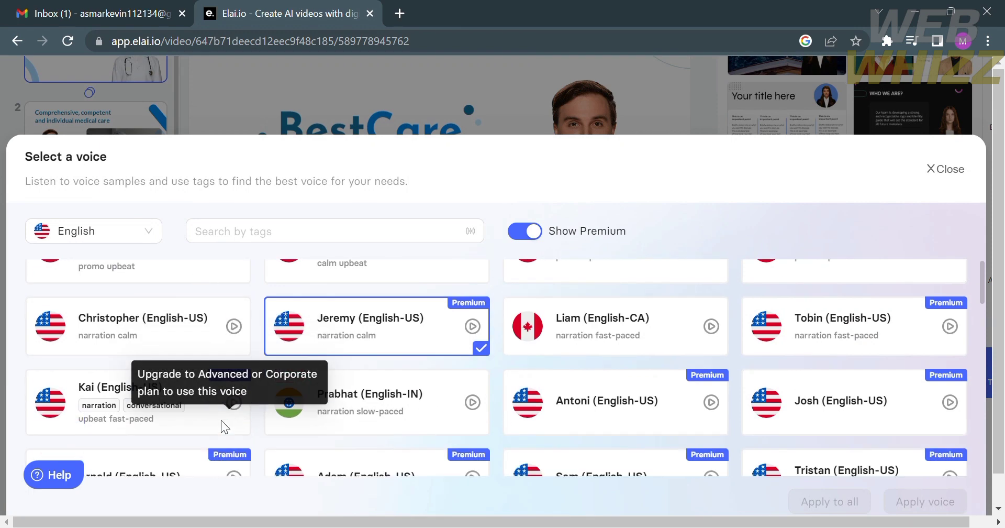
pyautogui.scroll(3, 221, 420)
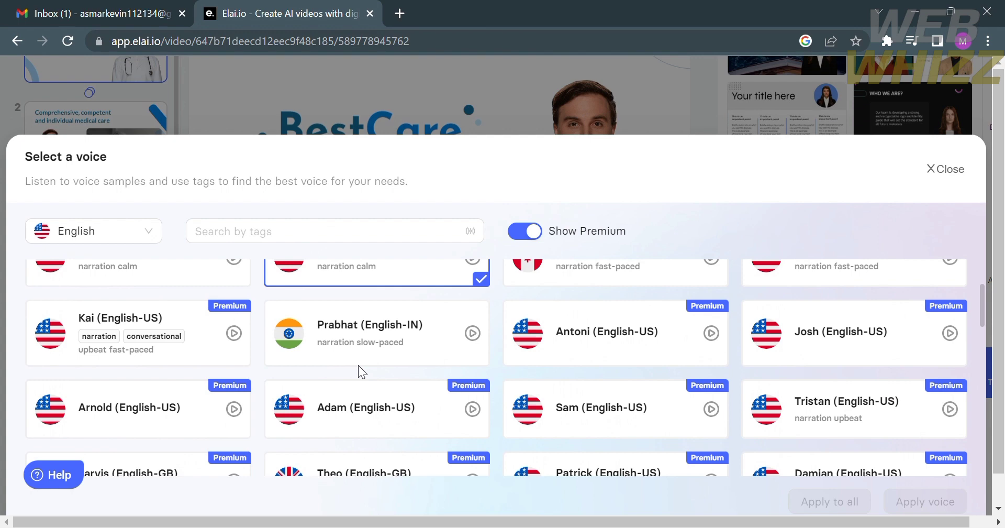
pyautogui.scroll(-2, 598, 369)
pyautogui.scroll(-8, 598, 369)
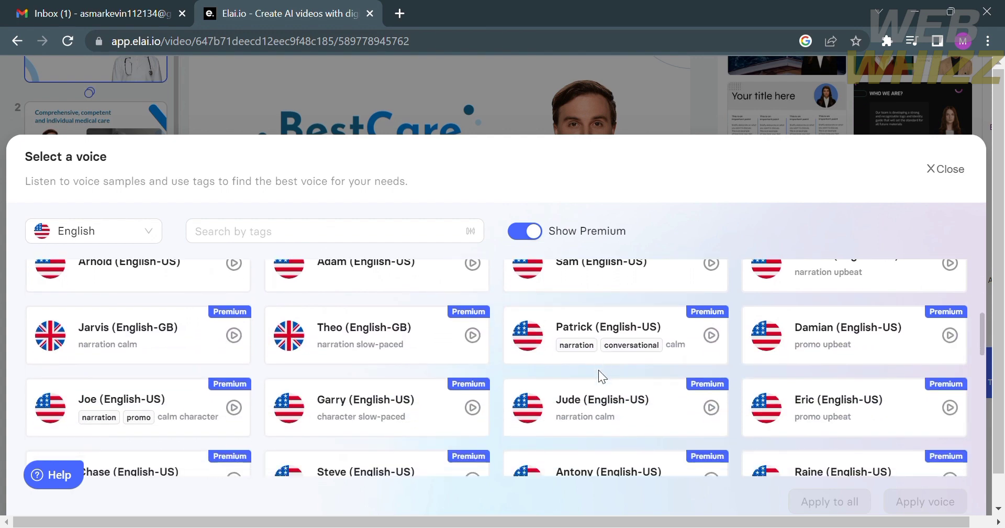
pyautogui.scroll(-4, 604, 377)
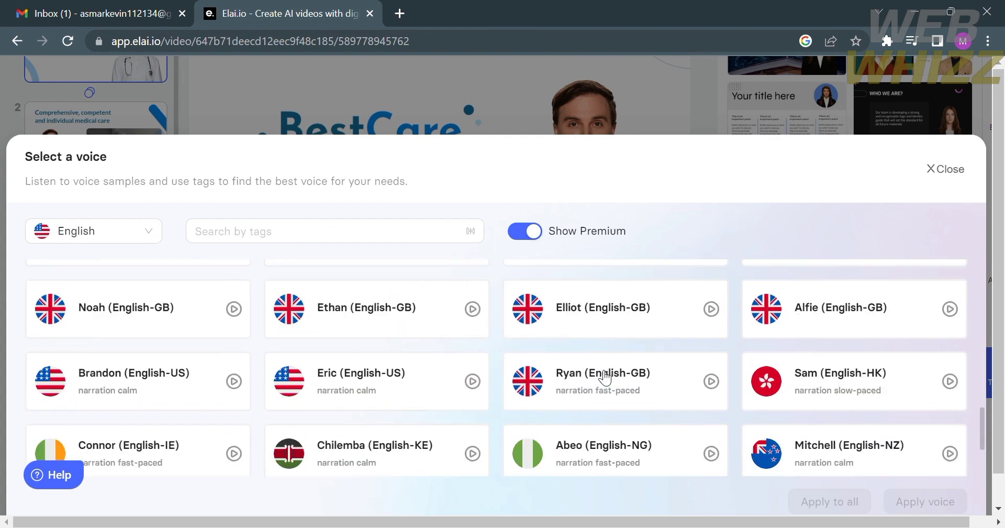
pyautogui.press('Escape')
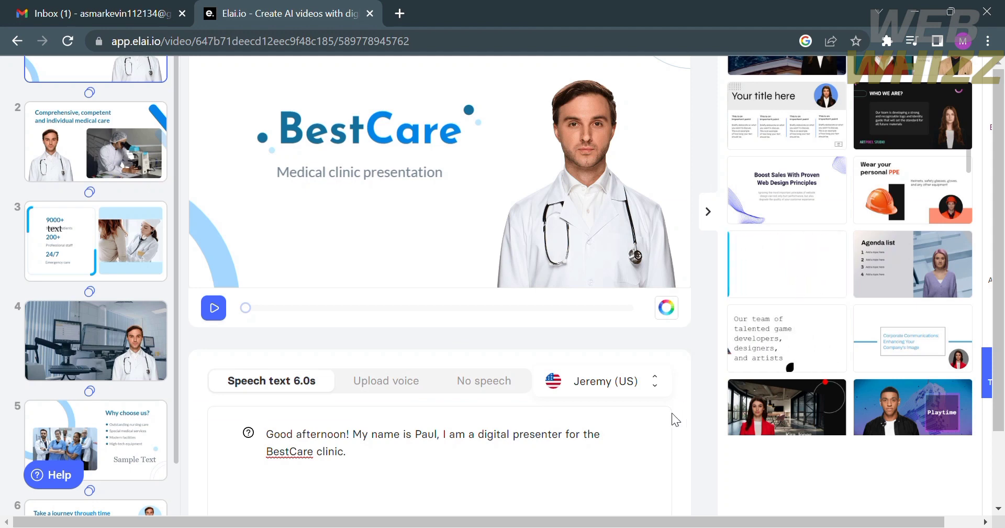
pyautogui.scroll(3, 683, 404)
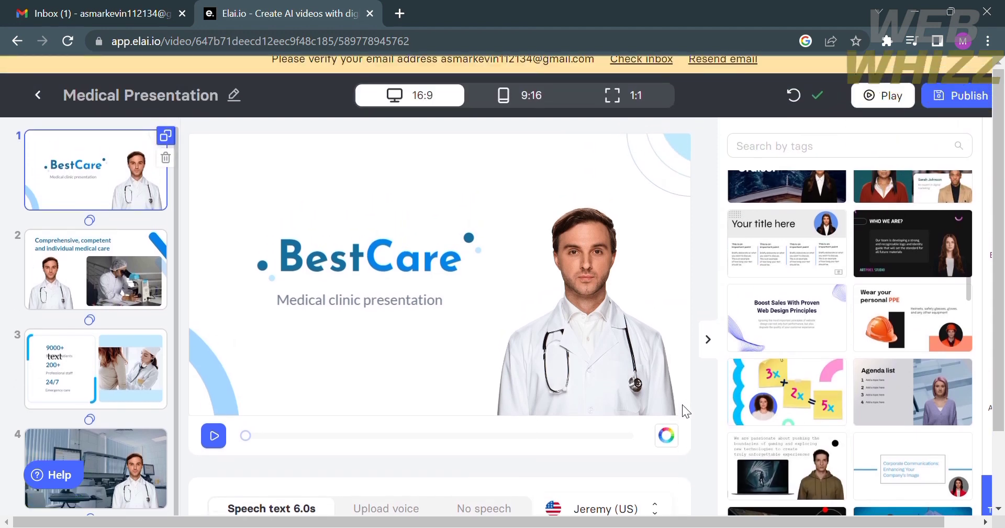